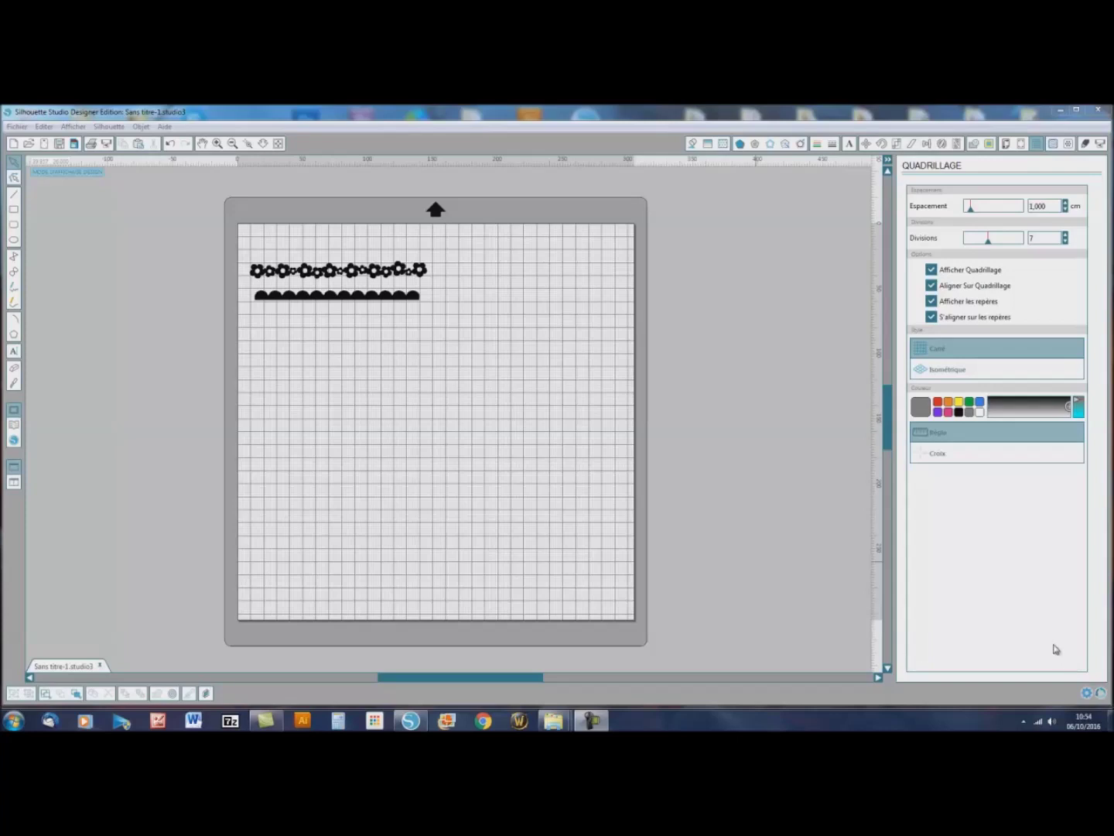
Draw a rectangle about 14 × 10 cm below the borders and a second one about 12 × 8 cm centred inside it.
{"action": "left_click", "coordinate": [14, 210]}
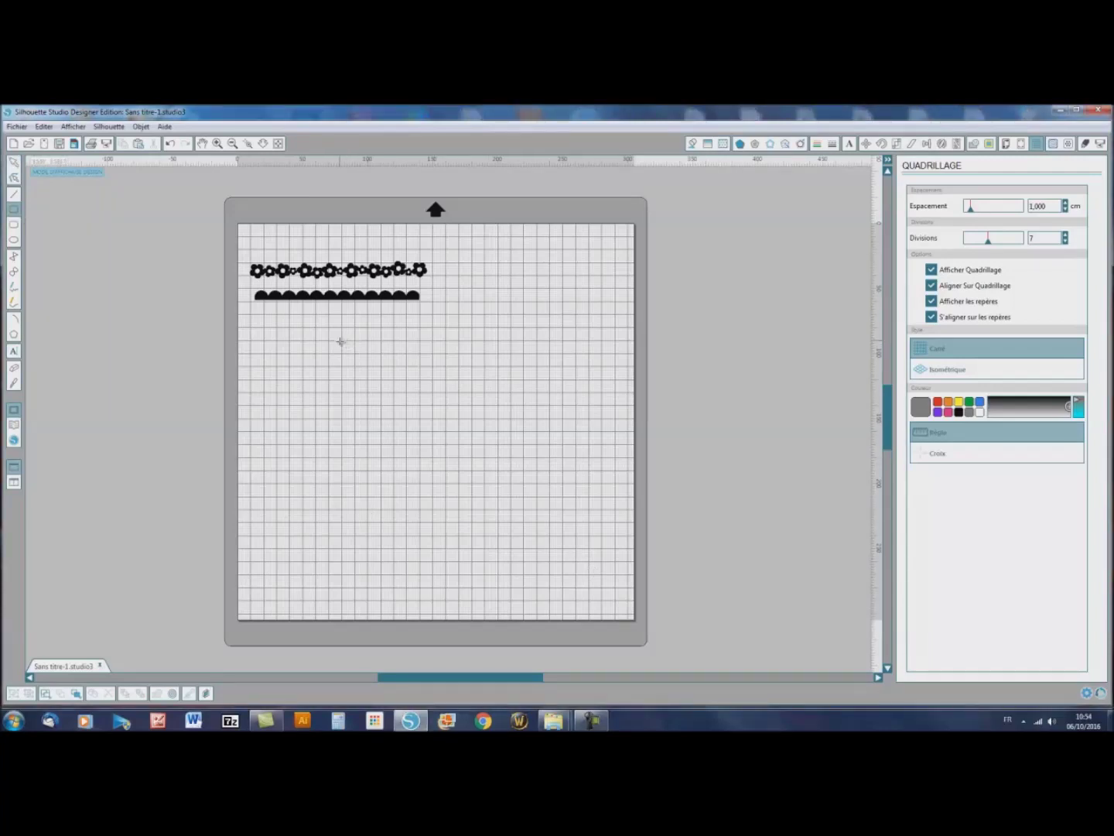
{"action": "left_click_drag", "start_coordinate": [343, 341], "coordinate": [526, 476]}
{"action": "left_click_drag", "start_coordinate": [356, 354], "coordinate": [512, 458]}
Group the two nested rectangles and move the group slightly up and to the right on the mat.
{"action": "left_click_drag", "start_coordinate": [334, 341], "coordinate": [555, 501]}
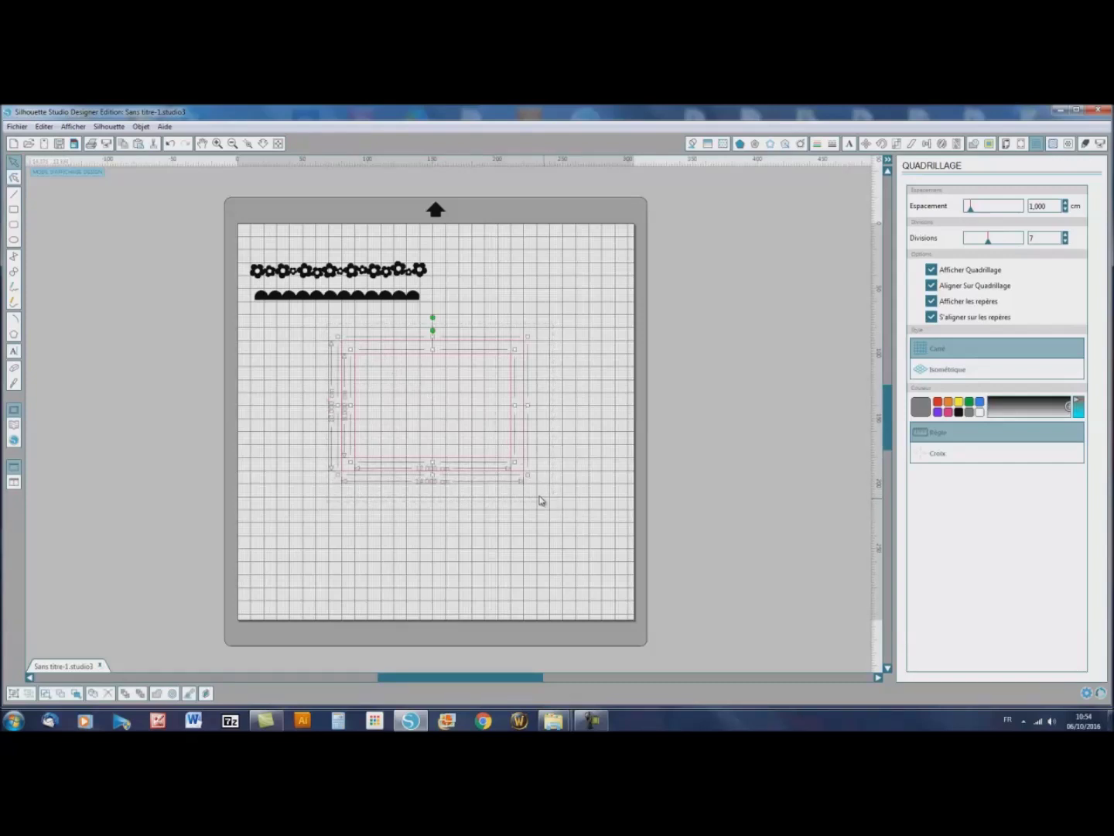
{"action": "right_click", "coordinate": [483, 462]}
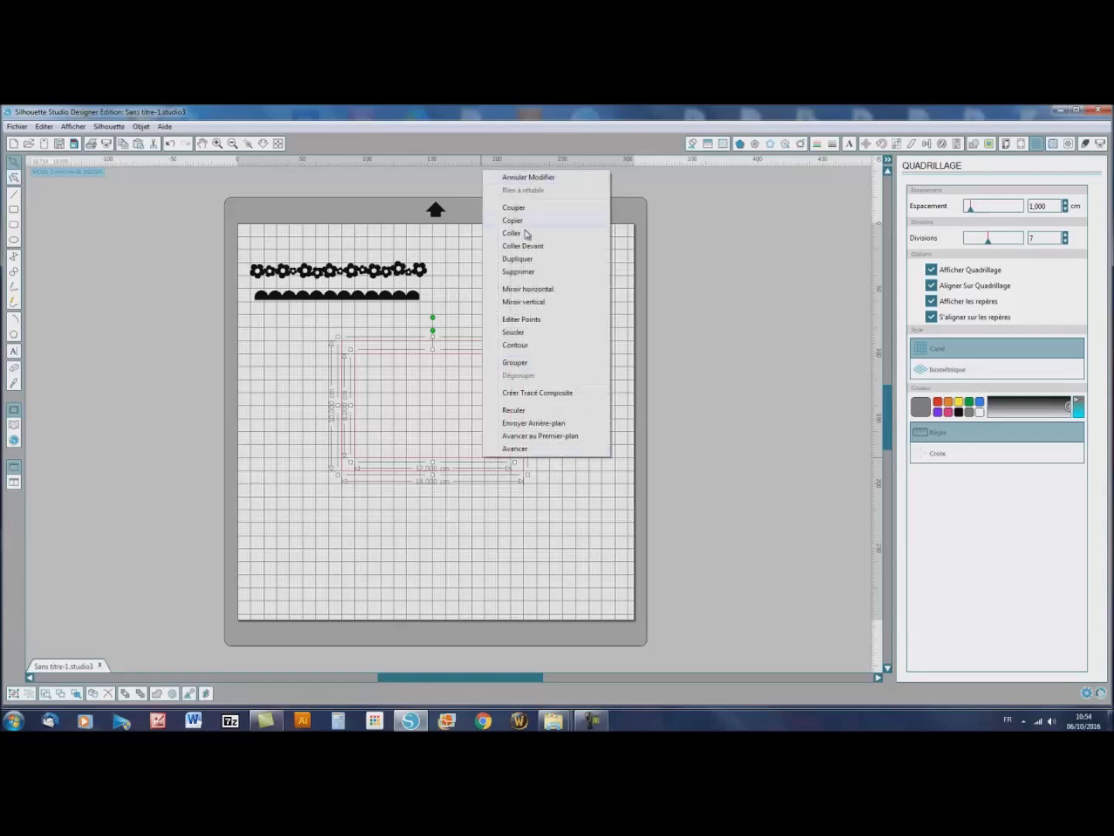
{"action": "left_click", "coordinate": [533, 367]}
{"action": "left_click", "coordinate": [577, 397]}
{"action": "left_click_drag", "start_coordinate": [535, 402], "coordinate": [500, 348]}
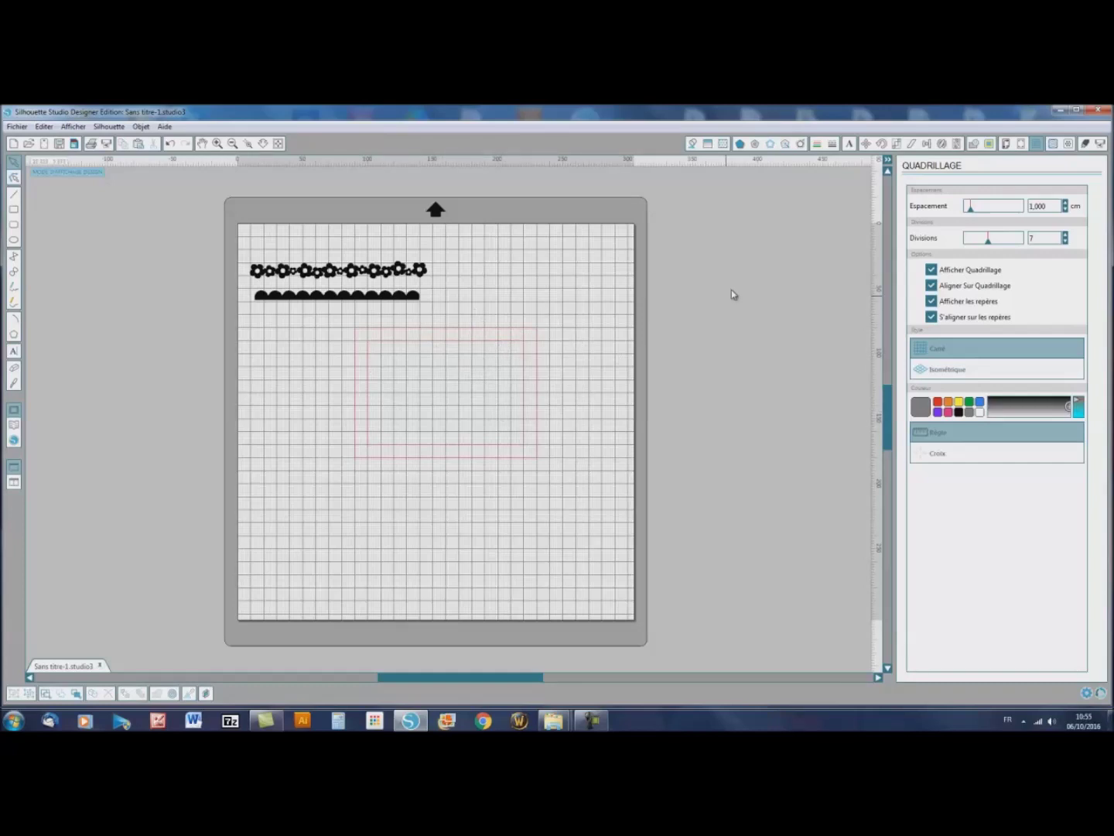
Check the cut lines in the cut settings and fill the grouped rectangles with orange.
{"action": "left_click", "coordinate": [1086, 145]}
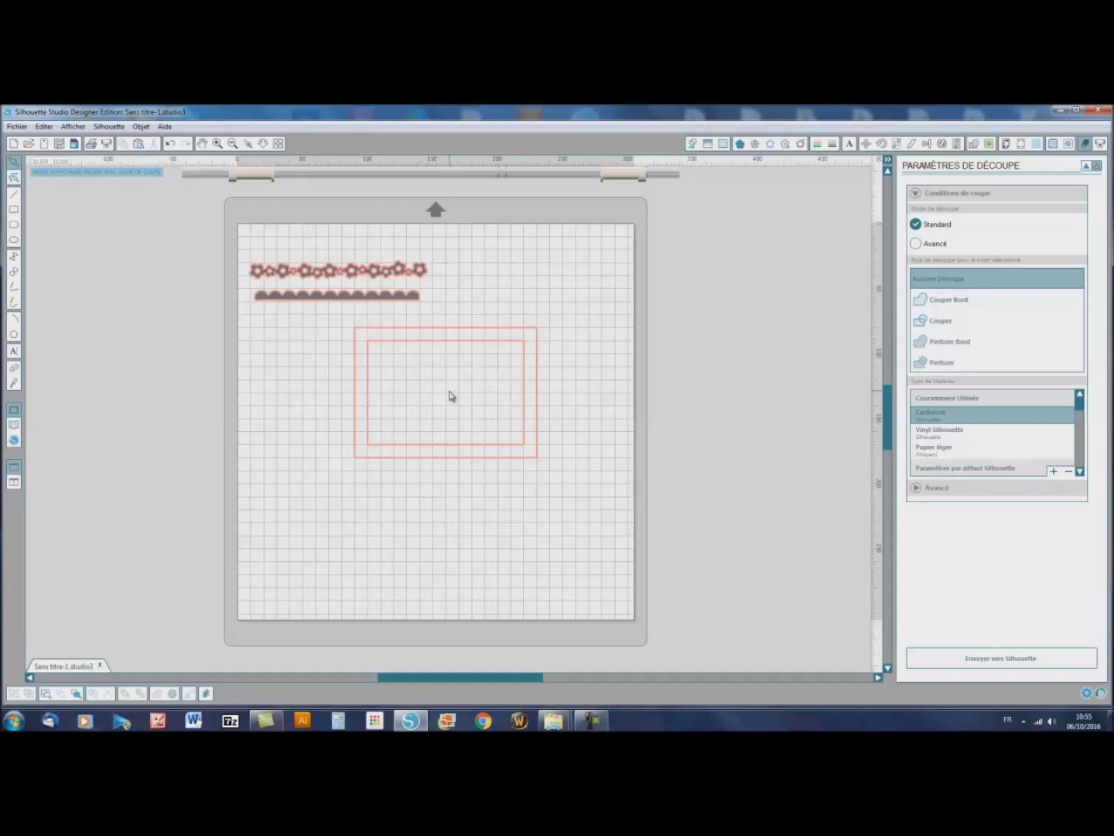
{"action": "left_click", "coordinate": [692, 145]}
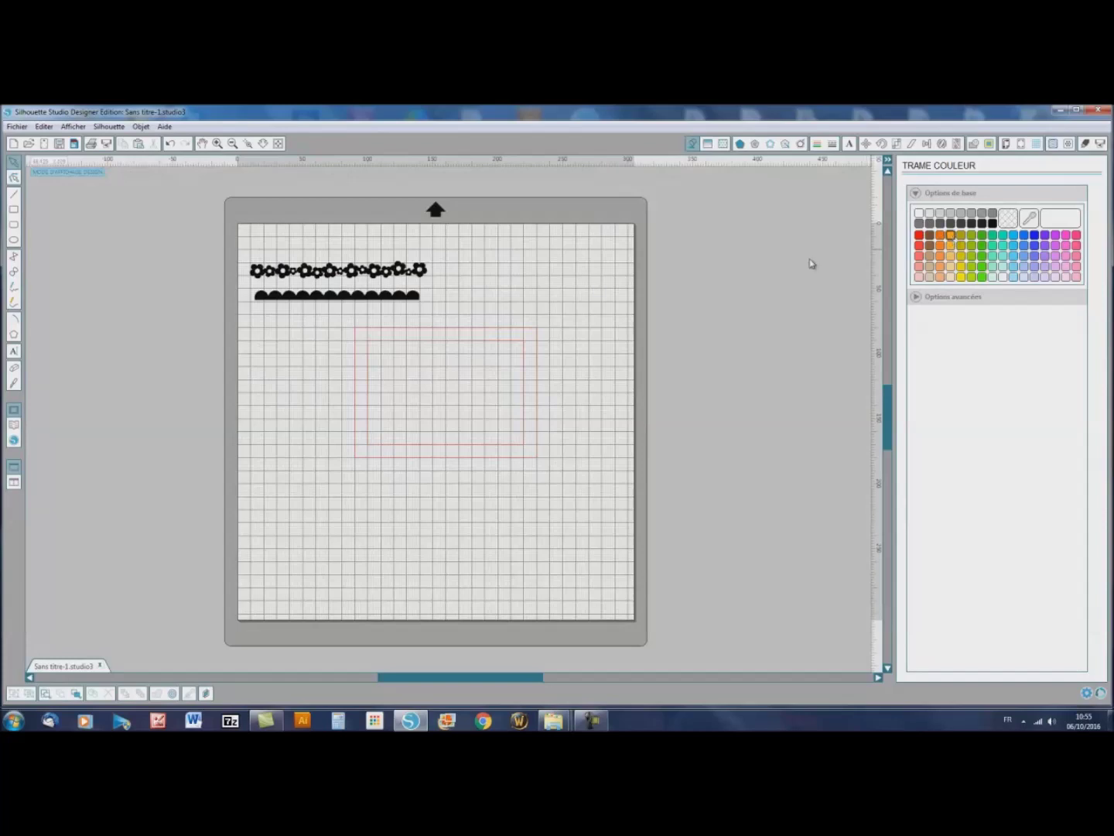
{"action": "left_click", "coordinate": [517, 331]}
{"action": "left_click", "coordinate": [948, 236]}
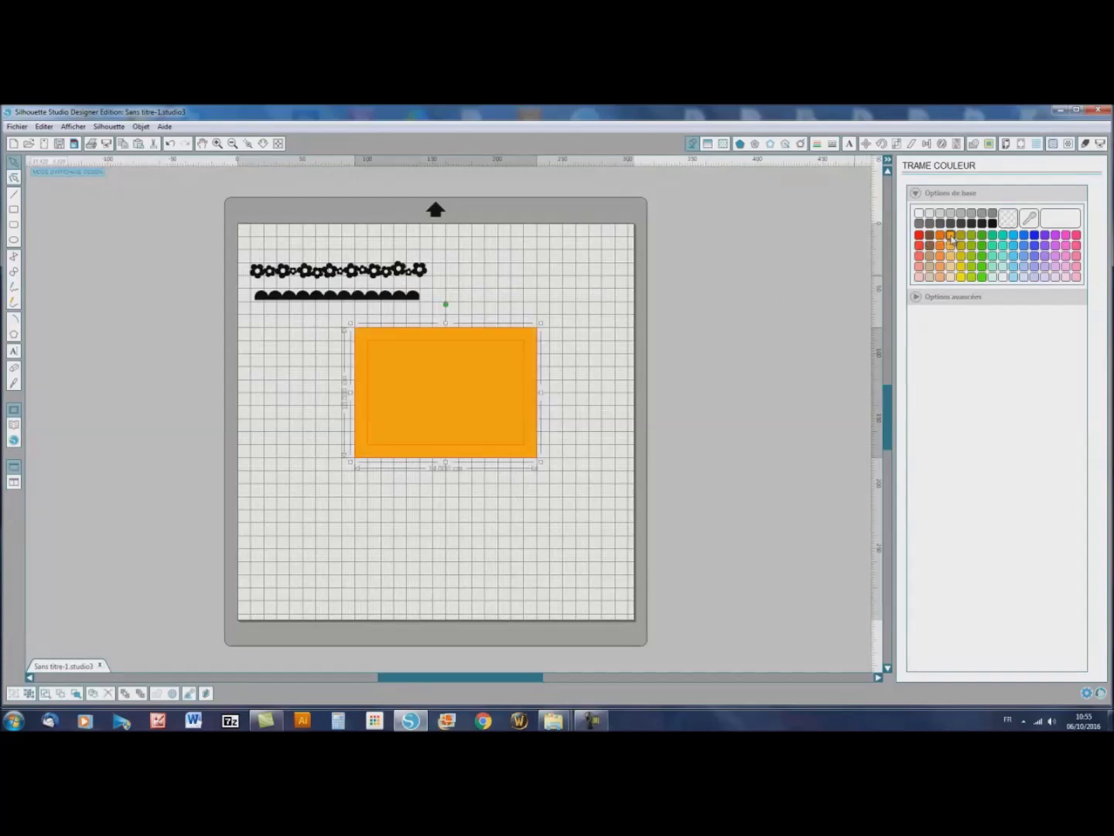
Ungroup the orange rectangles and combine them into a compound path to form an open frame.
{"action": "right_click", "coordinate": [447, 393]}
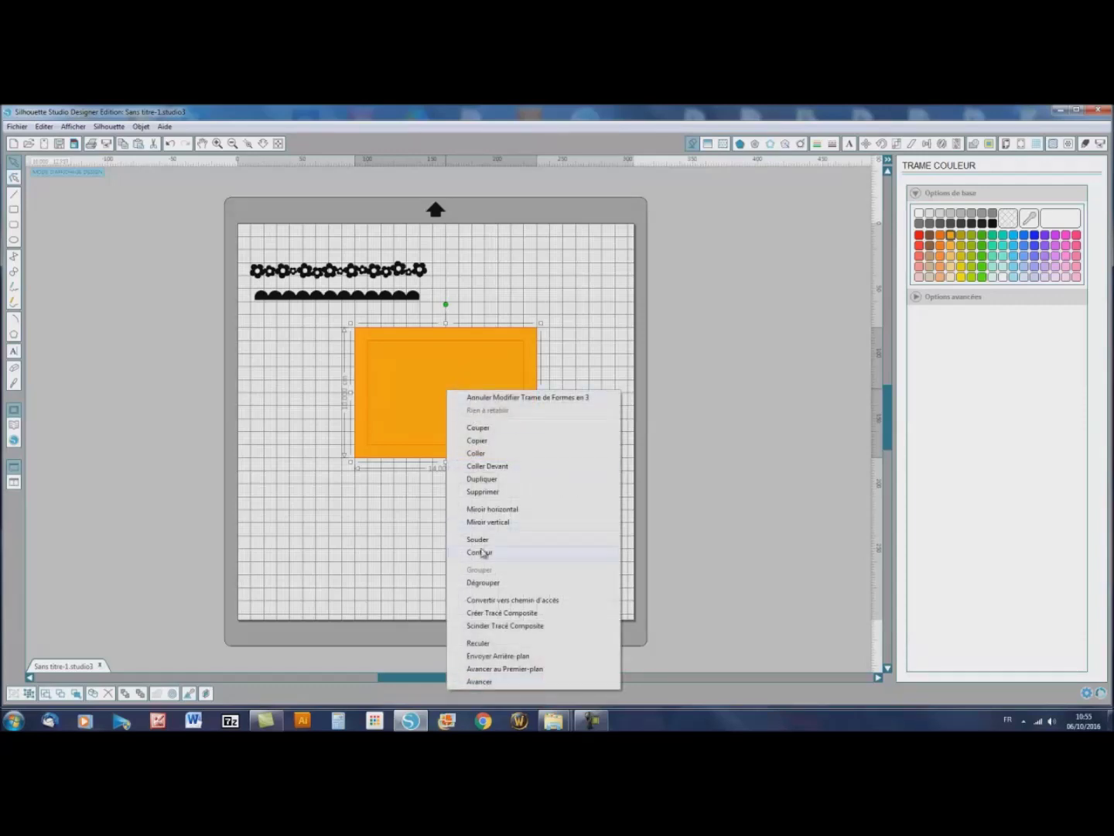
{"action": "left_click", "coordinate": [489, 584]}
{"action": "right_click", "coordinate": [465, 393]}
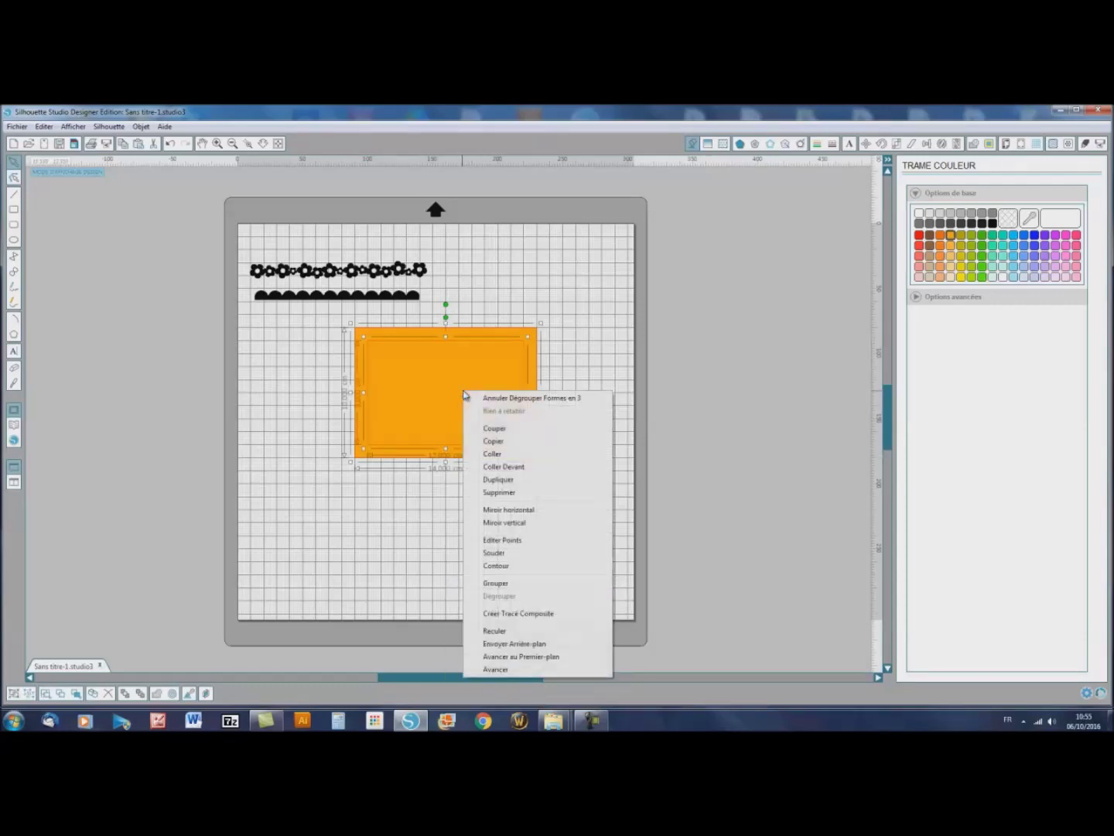
{"action": "left_click", "coordinate": [511, 613]}
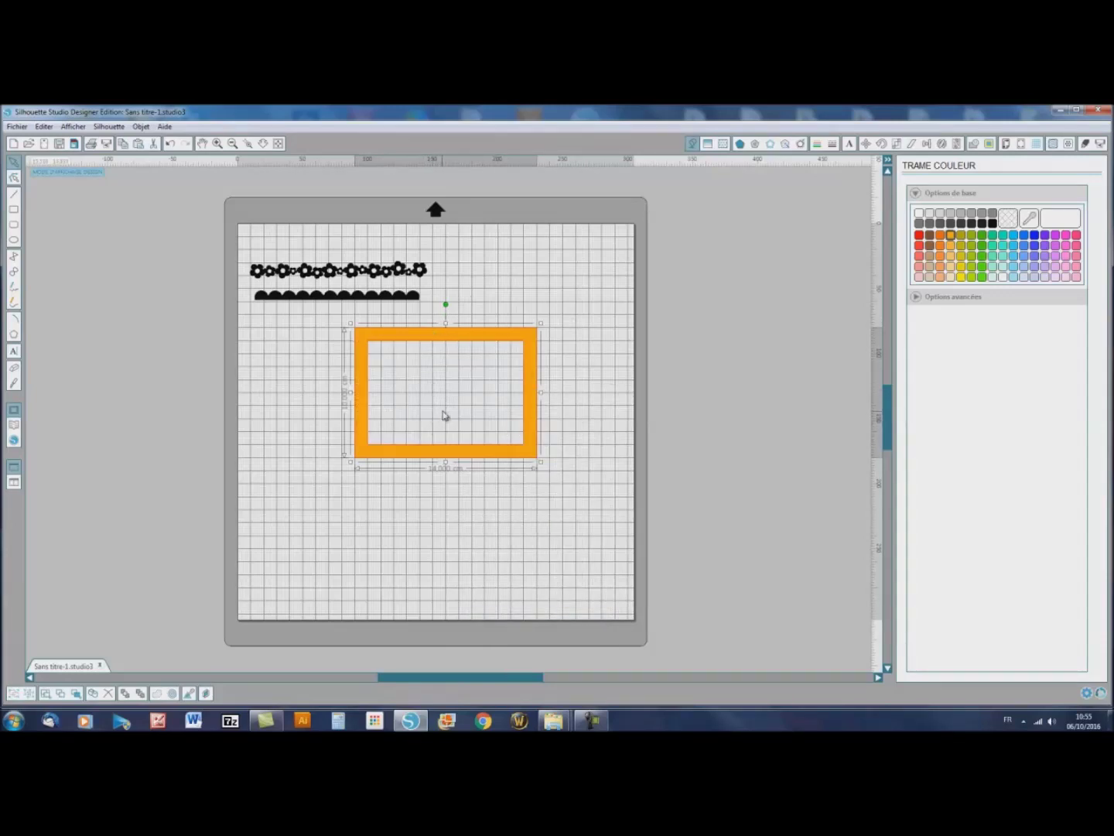
{"action": "left_click", "coordinate": [315, 334]}
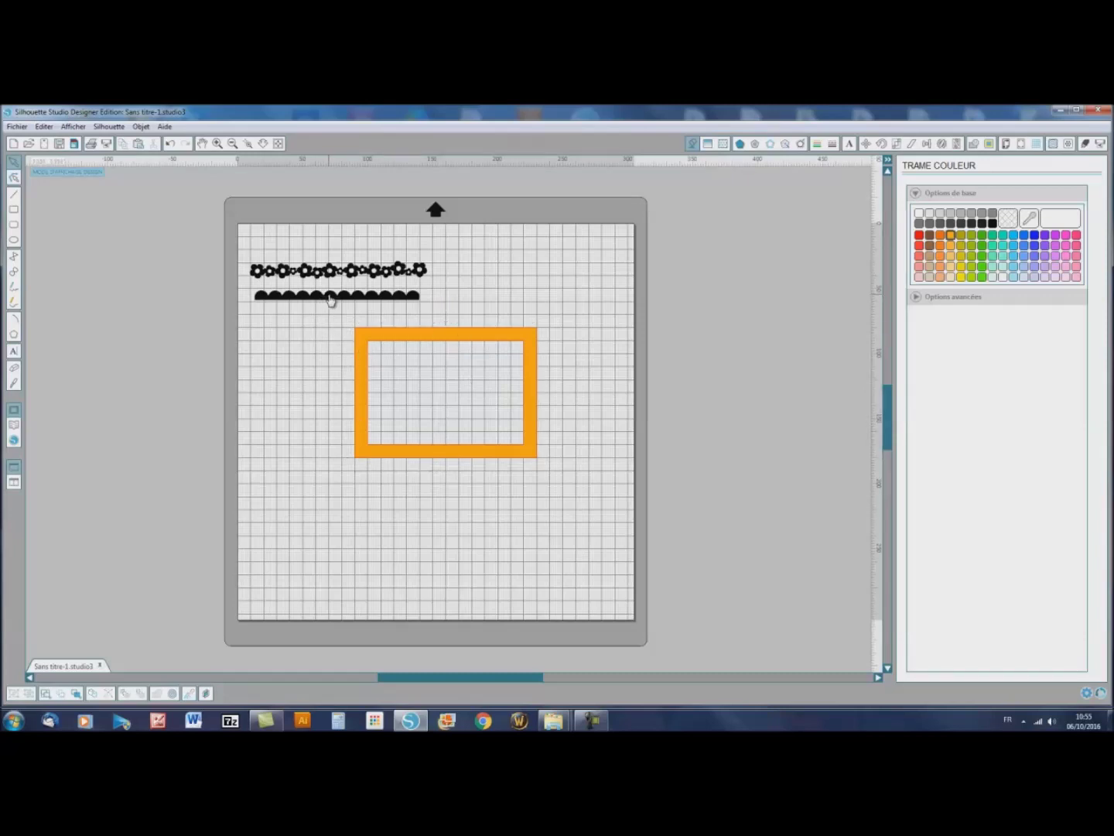
Place the scallop border along the lower inner edge of the orange frame and bring it to the front.
{"action": "left_click", "coordinate": [331, 298]}
{"action": "left_click_drag", "start_coordinate": [330, 299], "coordinate": [441, 445]}
{"action": "right_click", "coordinate": [441, 444]}
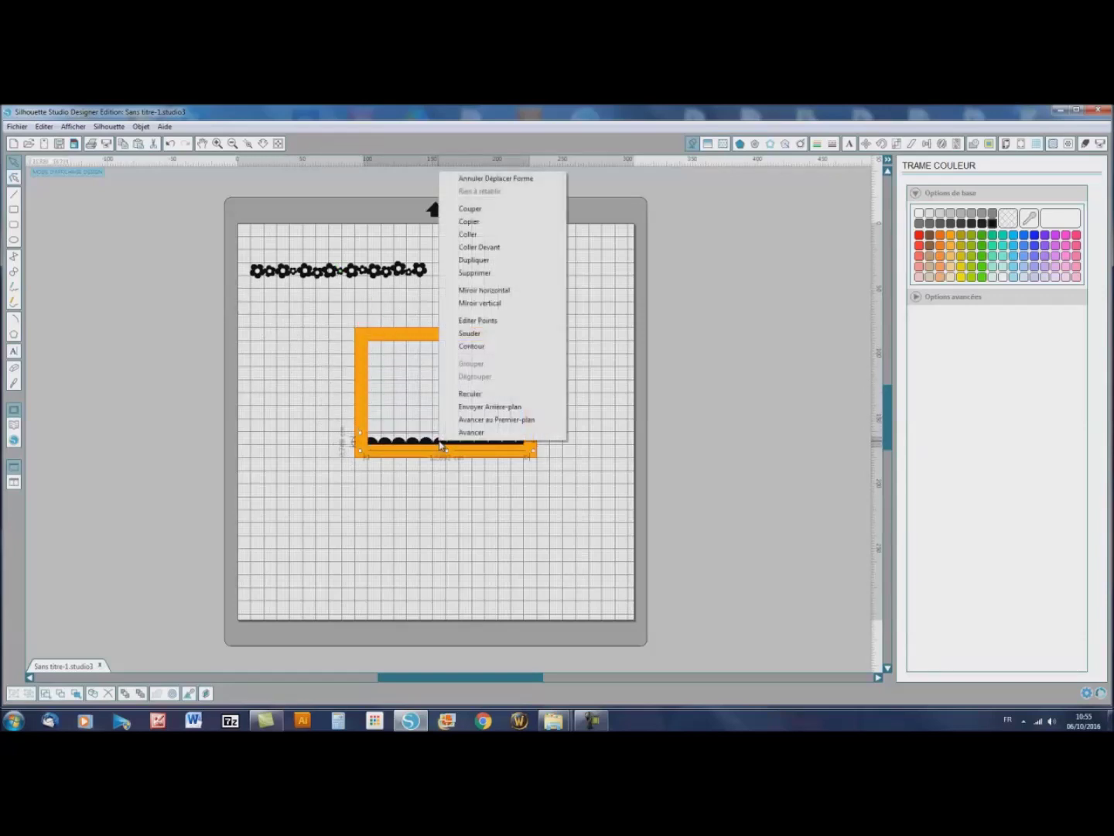
{"action": "left_click", "coordinate": [467, 422]}
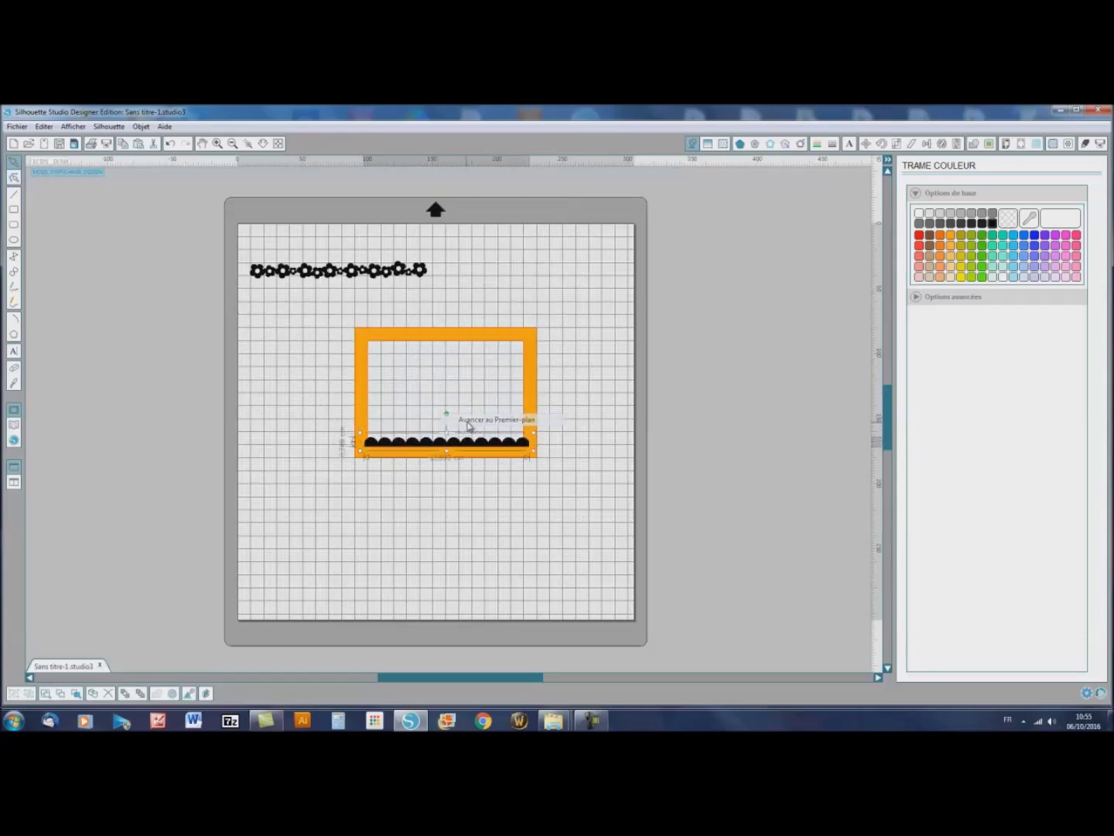
{"action": "mouse_move", "coordinate": [456, 451]}
{"action": "left_mouse_down"}
{"action": "mouse_move", "coordinate": [436, 445]}
{"action": "mouse_move", "coordinate": [470, 451]}
{"action": "mouse_move", "coordinate": [459, 450]}
{"action": "left_mouse_up"}
{"action": "left_click", "coordinate": [336, 317]}
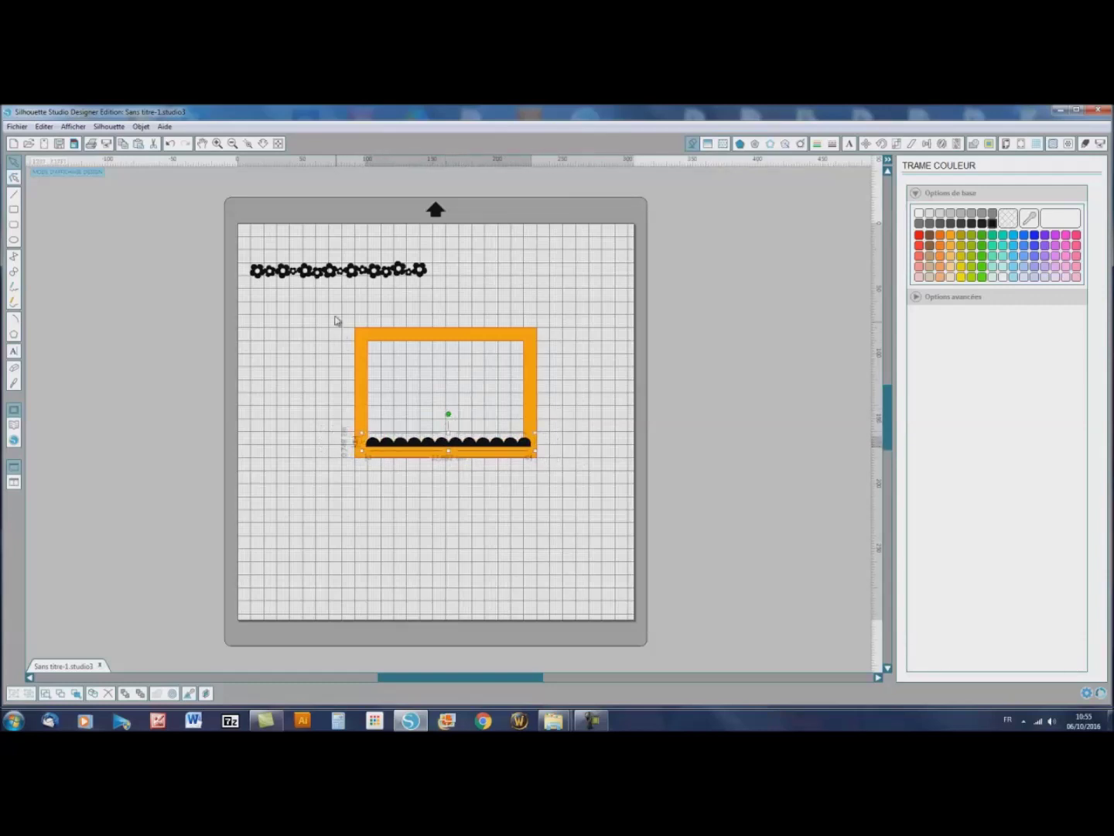
Try welding the scallop border to the orange frame, and undo the weld.
{"action": "left_click", "coordinate": [480, 446]}
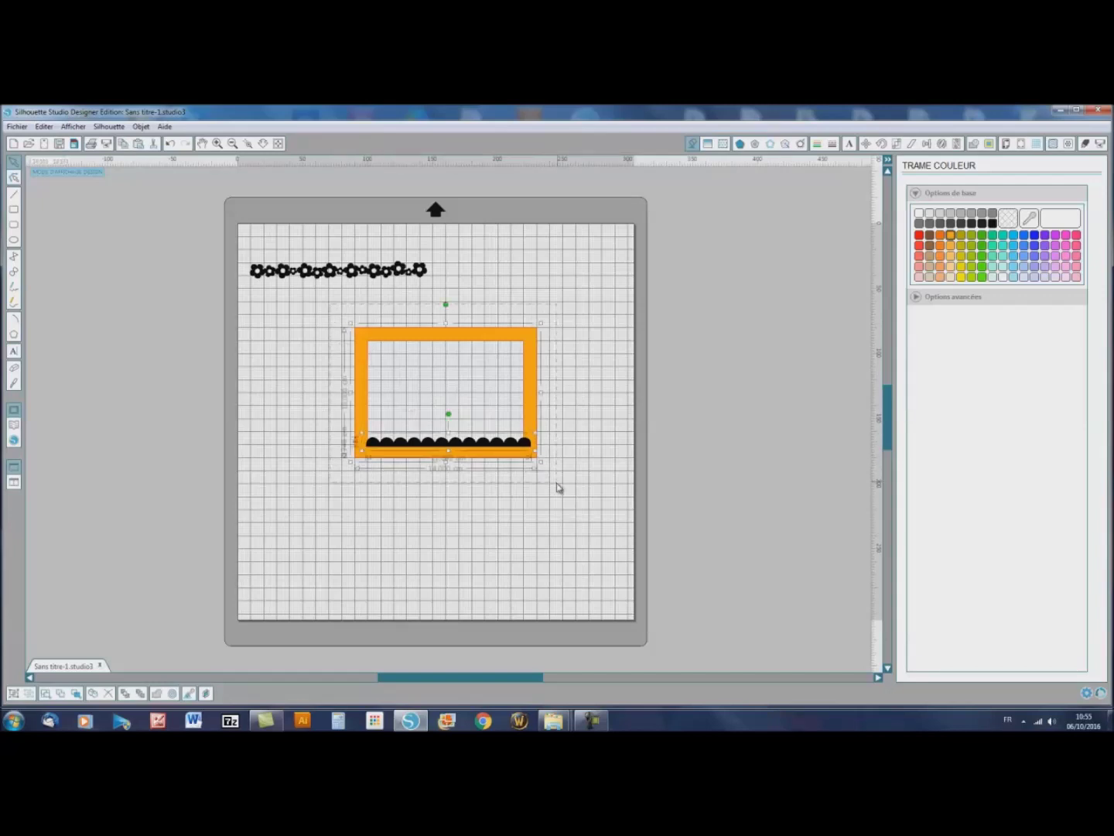
{"action": "left_click_drag", "start_coordinate": [560, 488], "coordinate": [553, 487]}
{"action": "left_click", "coordinate": [974, 147]}
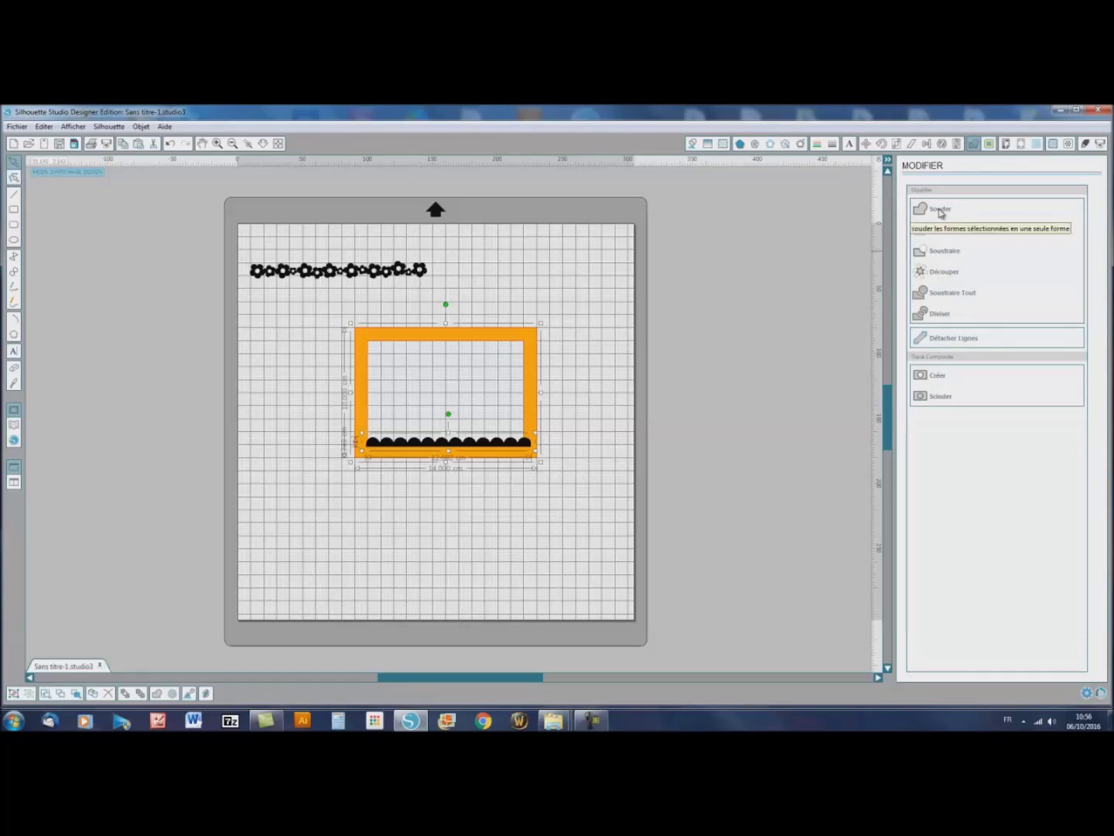
{"action": "left_click", "coordinate": [941, 213]}
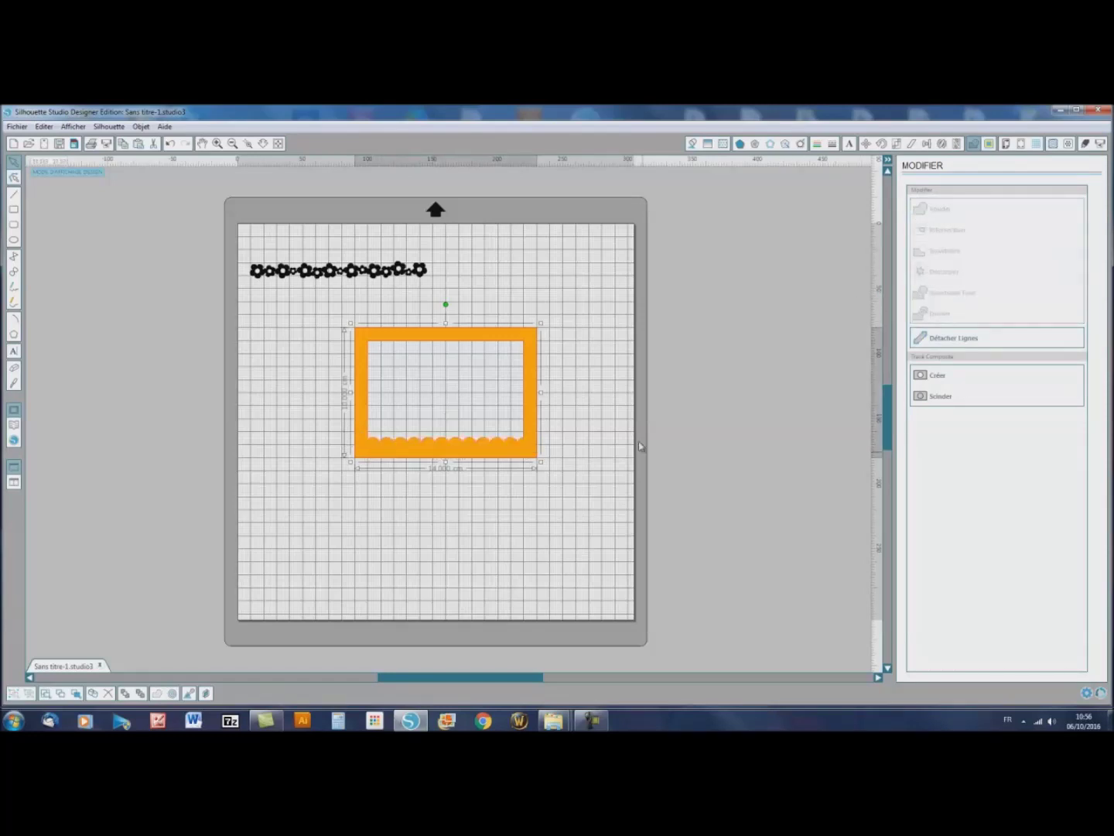
{"action": "left_click", "coordinate": [171, 144]}
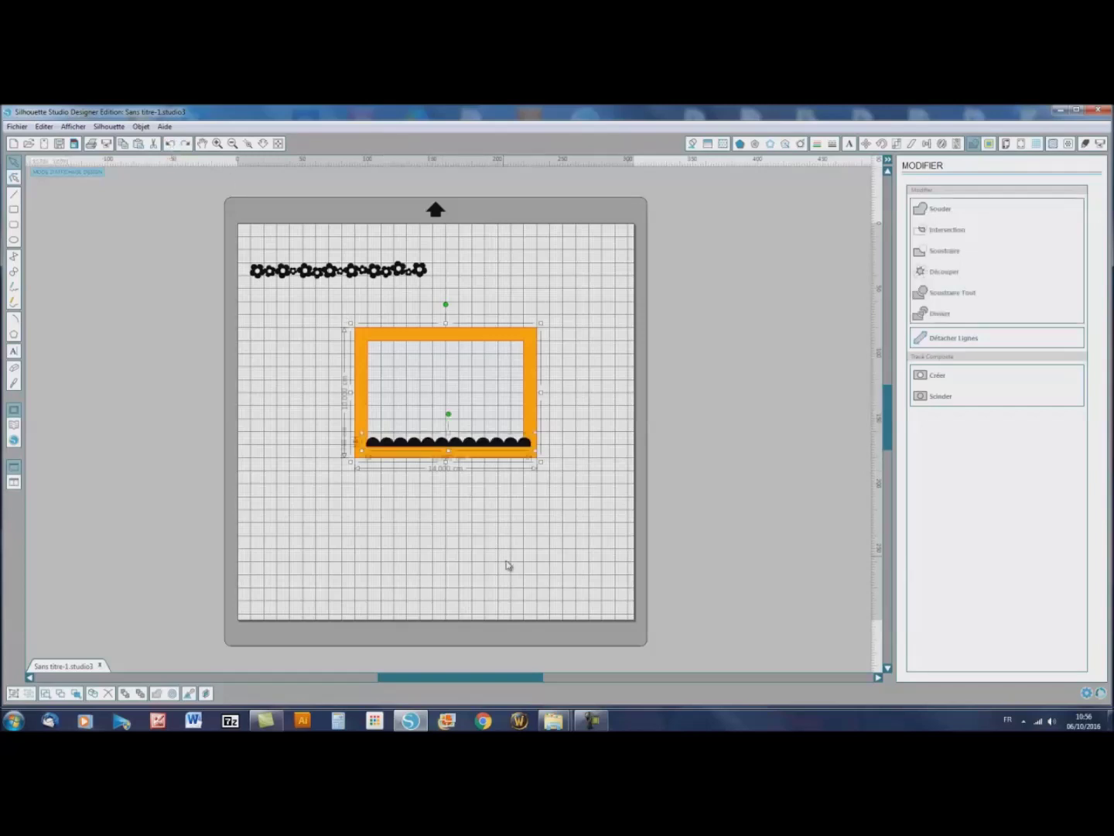
Return the scallop border above the frame and place the flower border in front, along the frame's lower inner edge.
{"action": "left_click", "coordinate": [506, 565]}
{"action": "mouse_move", "coordinate": [461, 448]}
{"action": "left_mouse_down"}
{"action": "mouse_move", "coordinate": [350, 289]}
{"action": "mouse_move", "coordinate": [350, 302]}
{"action": "mouse_move", "coordinate": [352, 282]}
{"action": "mouse_move", "coordinate": [428, 413]}
{"action": "mouse_move", "coordinate": [451, 422]}
{"action": "left_mouse_up"}
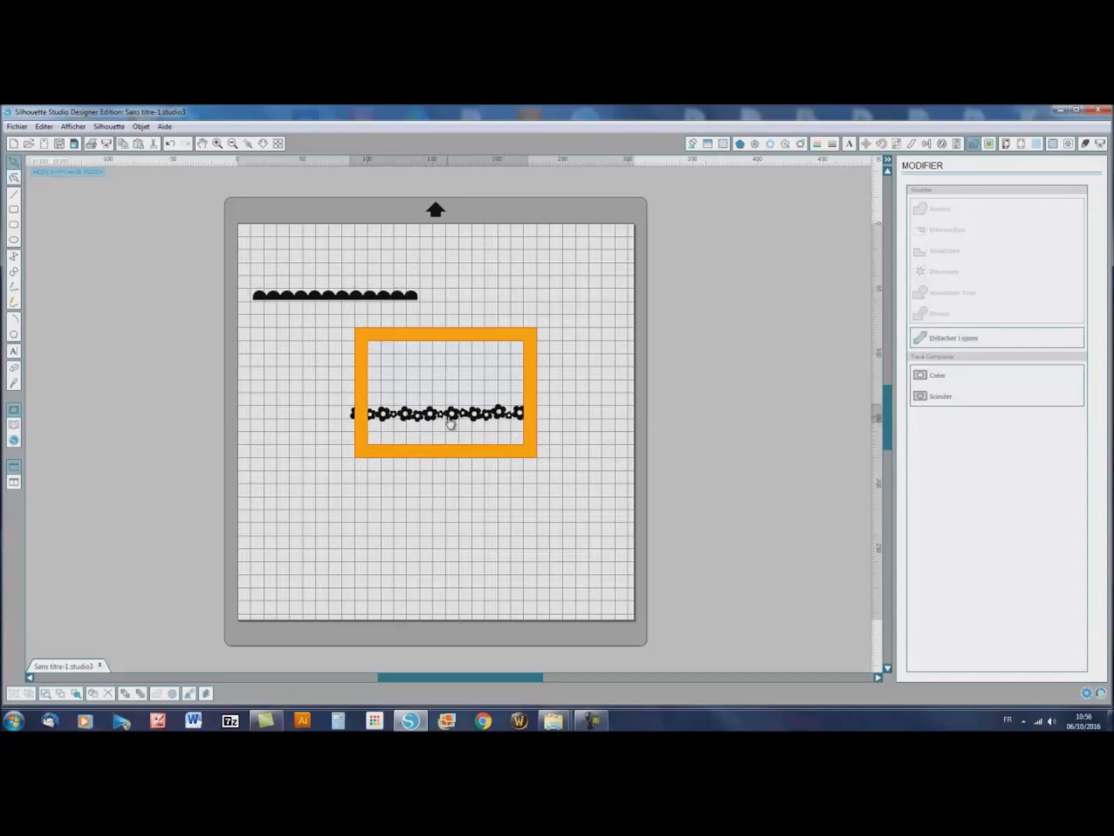
{"action": "right_click", "coordinate": [447, 418]}
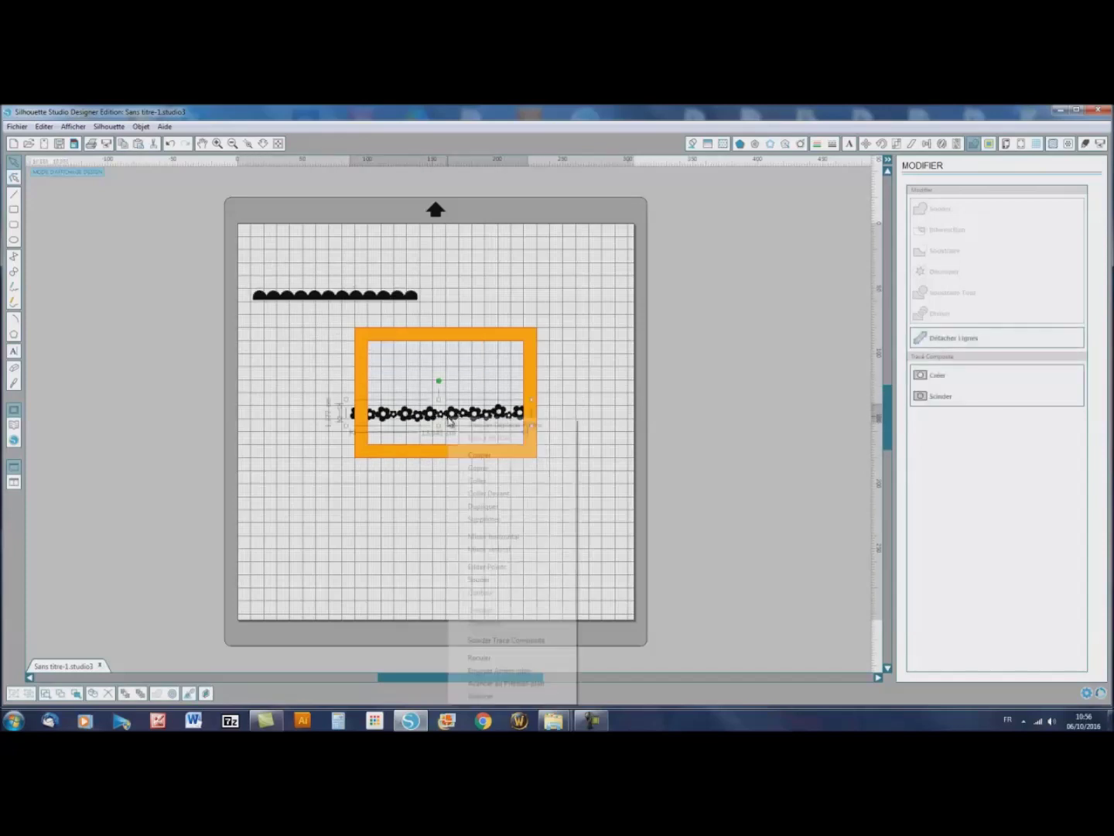
{"action": "left_click", "coordinate": [540, 685]}
{"action": "left_click_drag", "start_coordinate": [408, 422], "coordinate": [419, 452]}
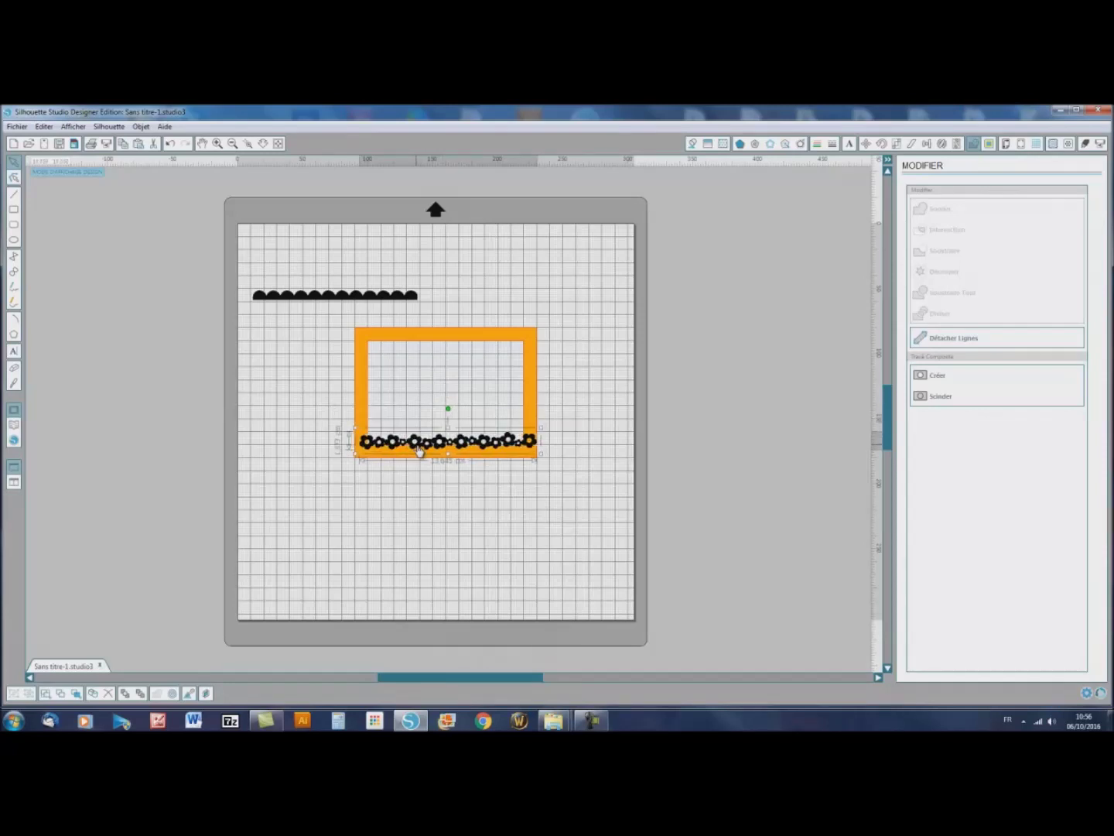
Lower and slightly shrink the flower border to fit within the frame's outer width, and weld it to the frame.
{"action": "left_click", "coordinate": [247, 146]}
{"action": "left_click_drag", "start_coordinate": [321, 398], "coordinate": [577, 482]}
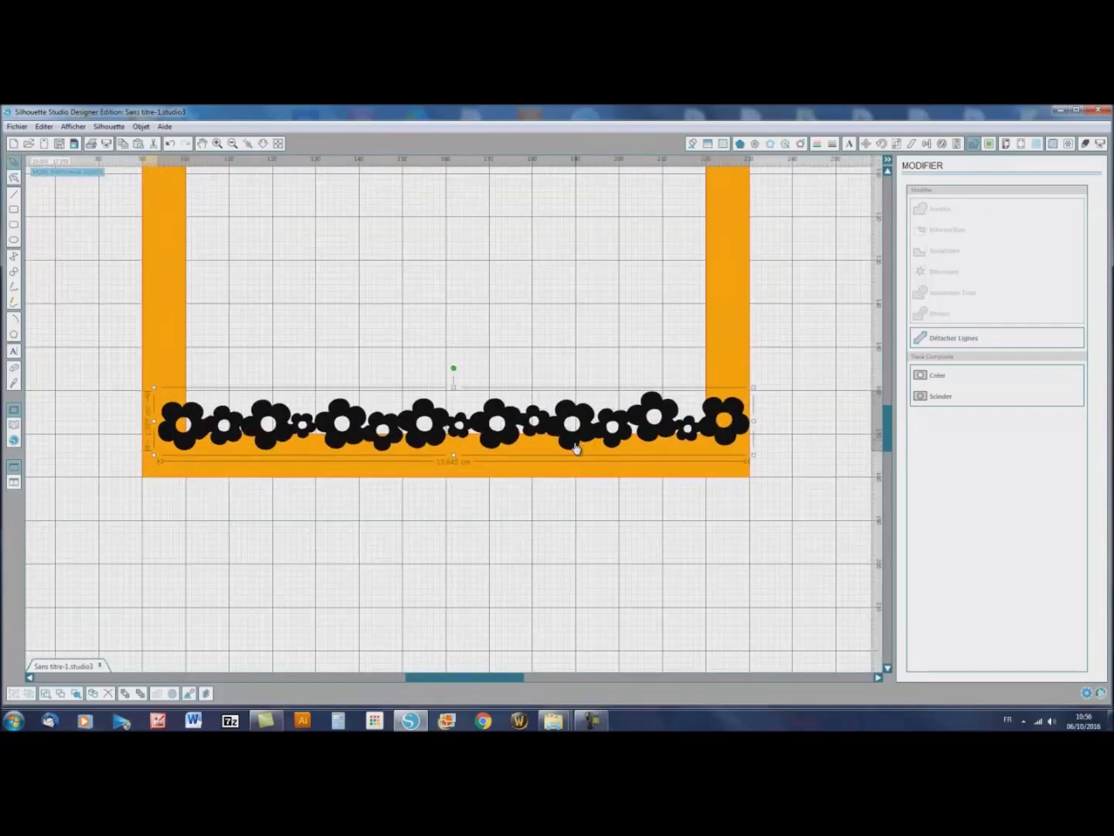
{"action": "key", "text": "Down"}
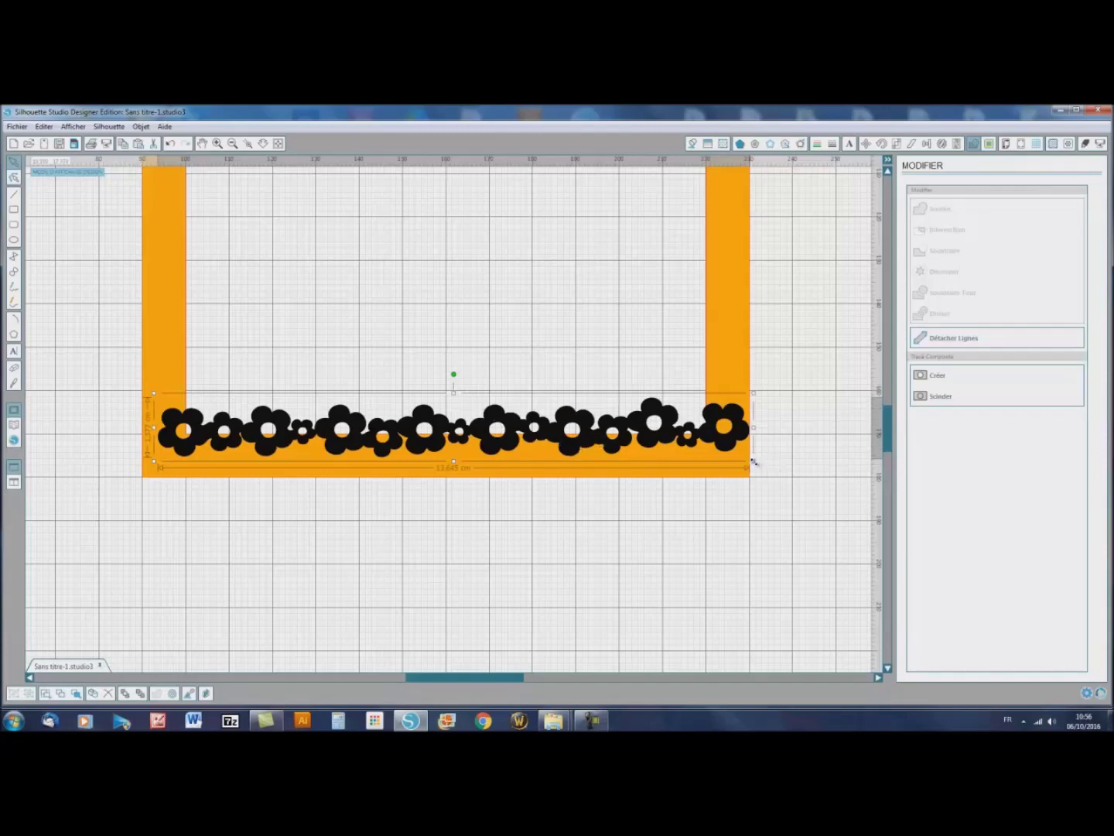
{"action": "left_click_drag", "start_coordinate": [754, 462], "coordinate": [750, 462]}
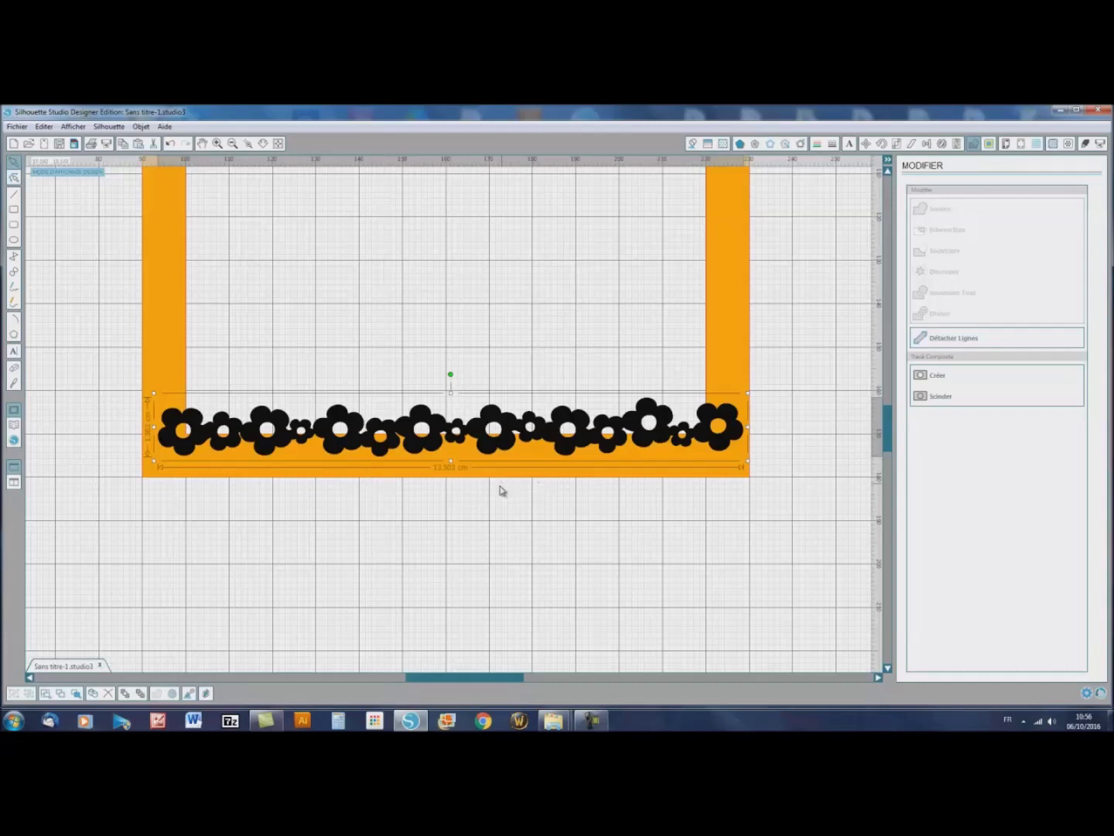
{"action": "left_click", "coordinate": [724, 340], "text": "shift"}
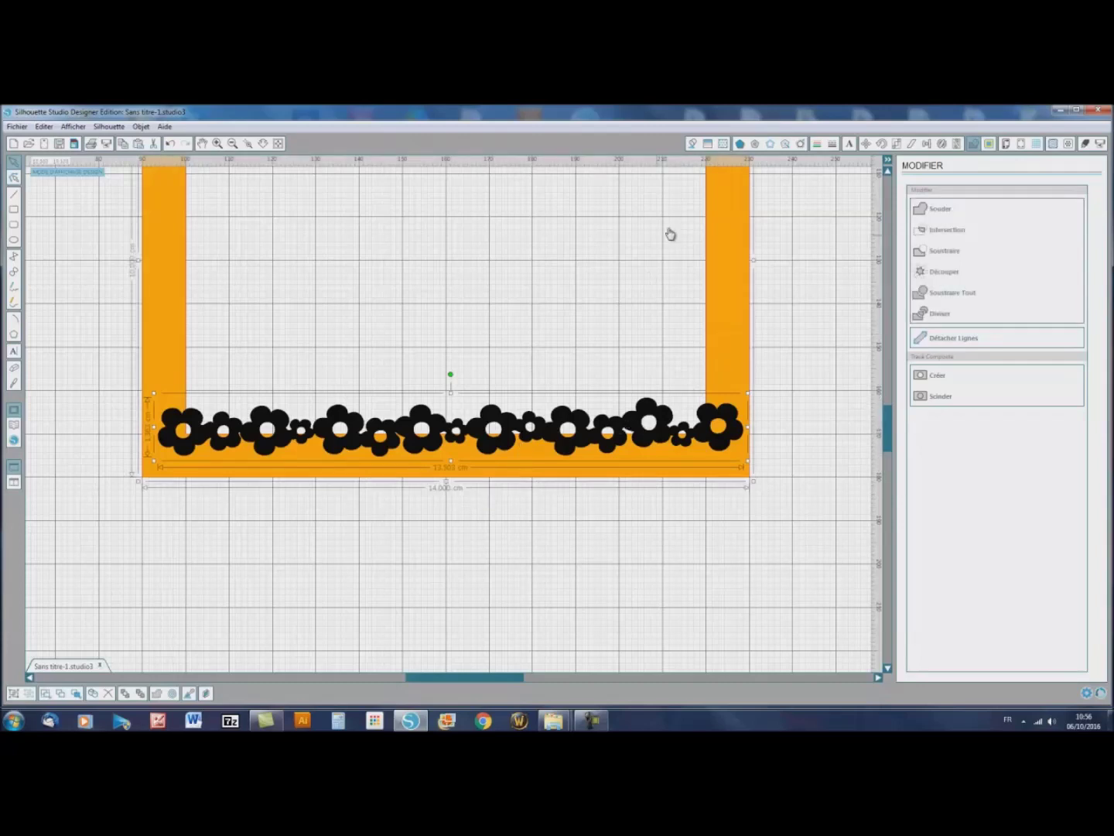
{"action": "left_click", "coordinate": [934, 212]}
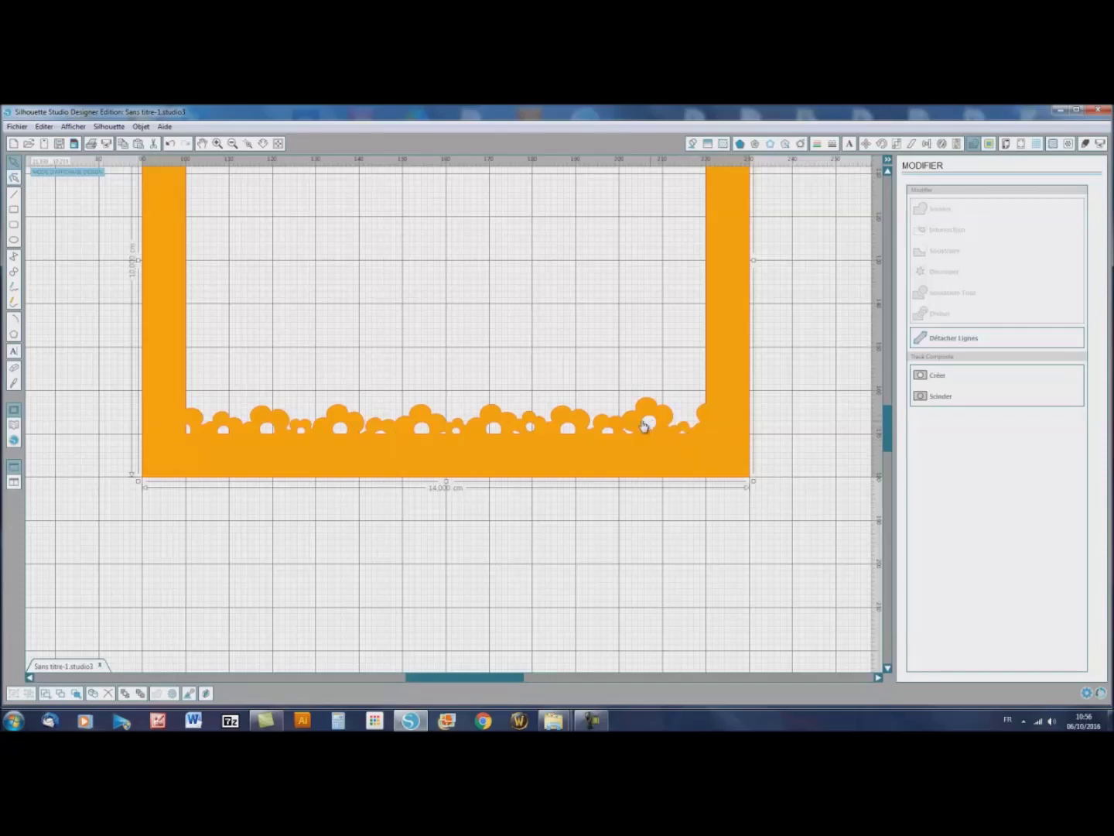
Split the compound path of the welded flower frame into separate shapes.
{"action": "right_click", "coordinate": [338, 456]}
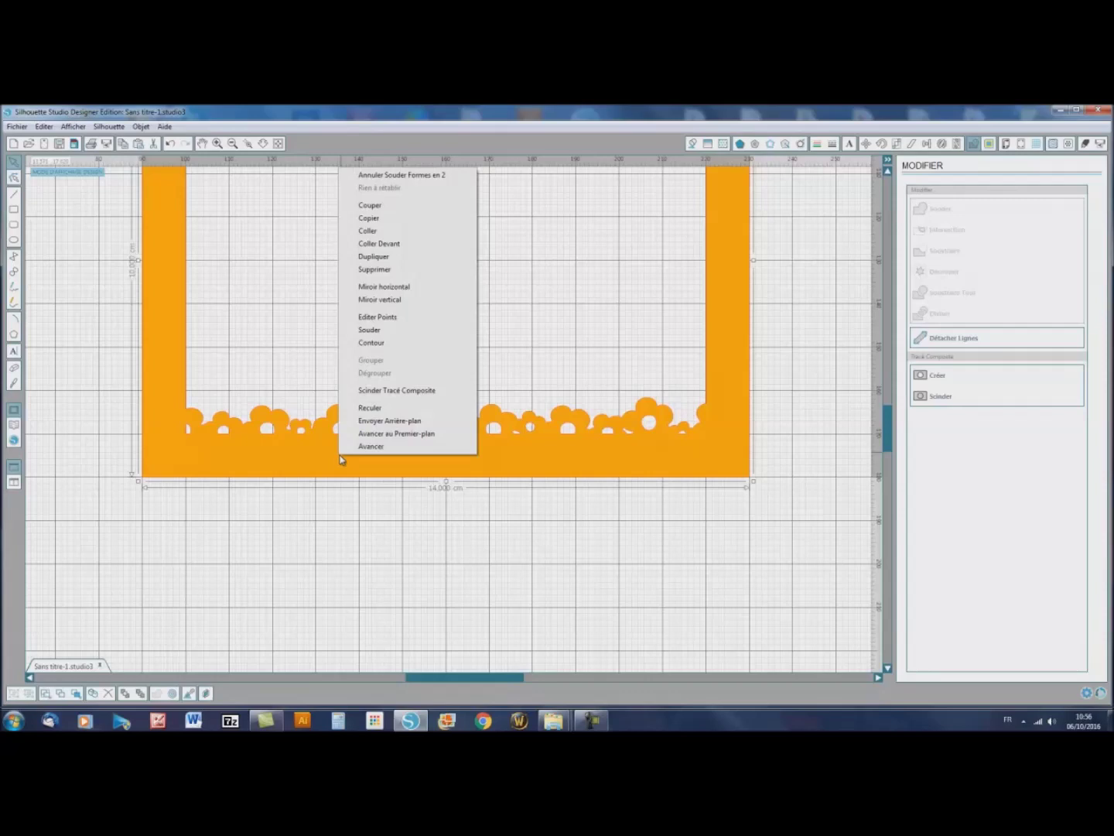
{"action": "left_click", "coordinate": [370, 394]}
{"action": "left_click", "coordinate": [449, 525]}
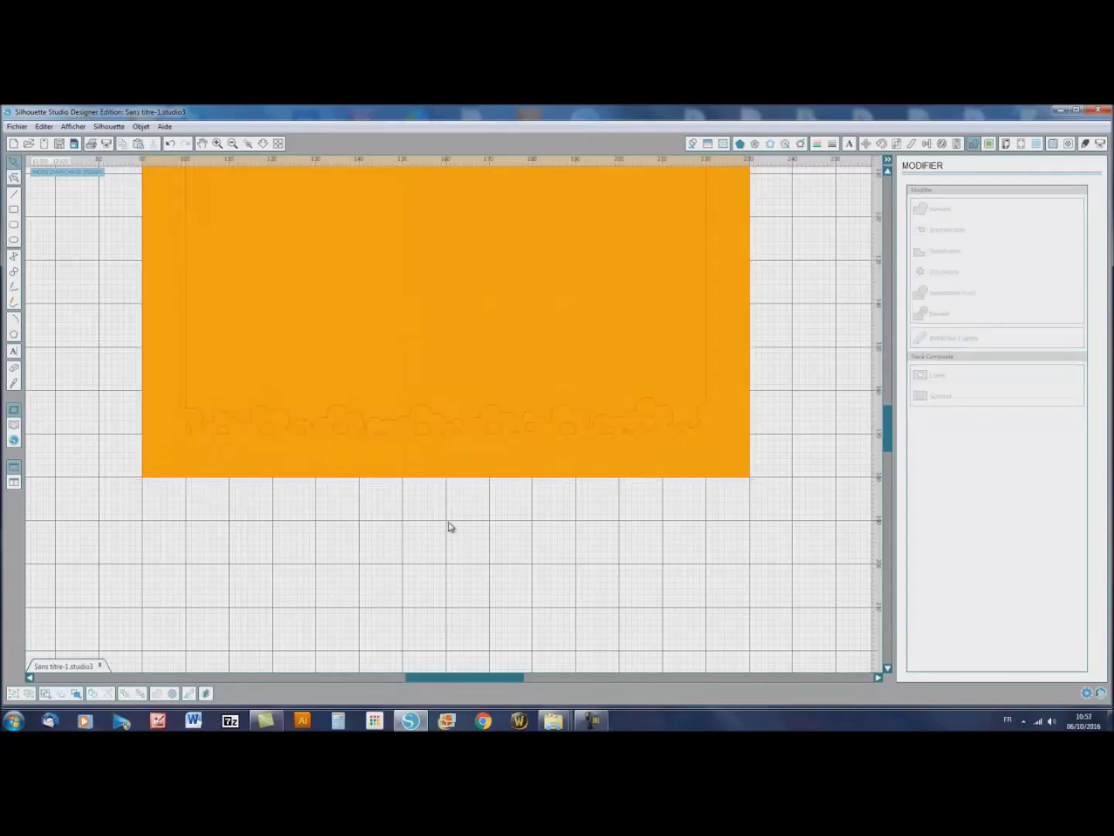
Delete the tiny stray fragments along the lower flower border of the split frame.
{"action": "left_click", "coordinate": [401, 440]}
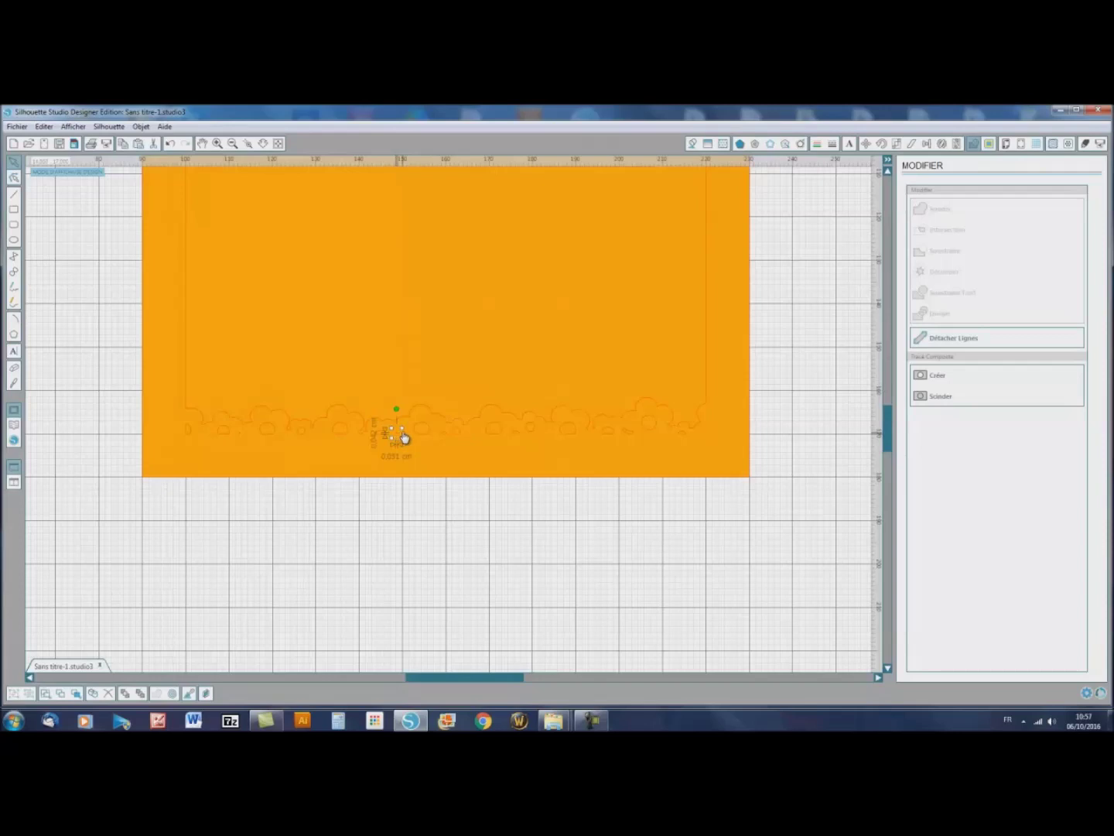
{"action": "left_click", "coordinate": [418, 438]}
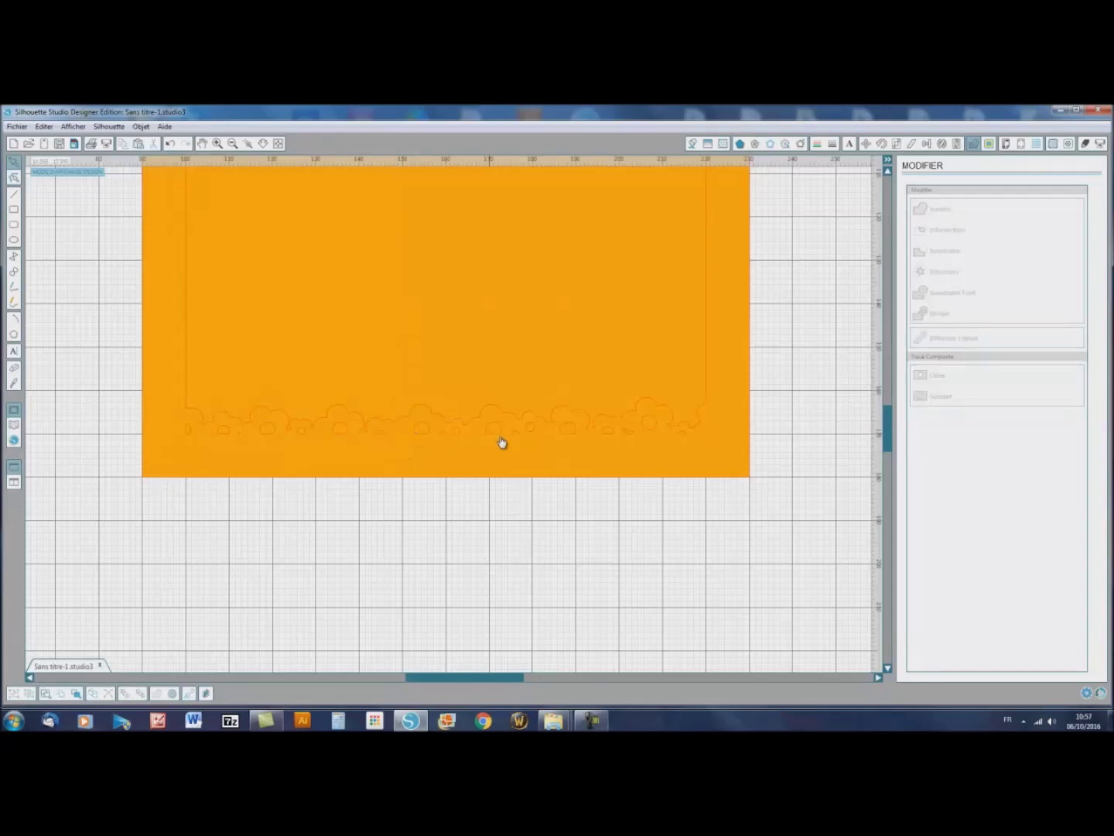
{"action": "left_click", "coordinate": [240, 439]}
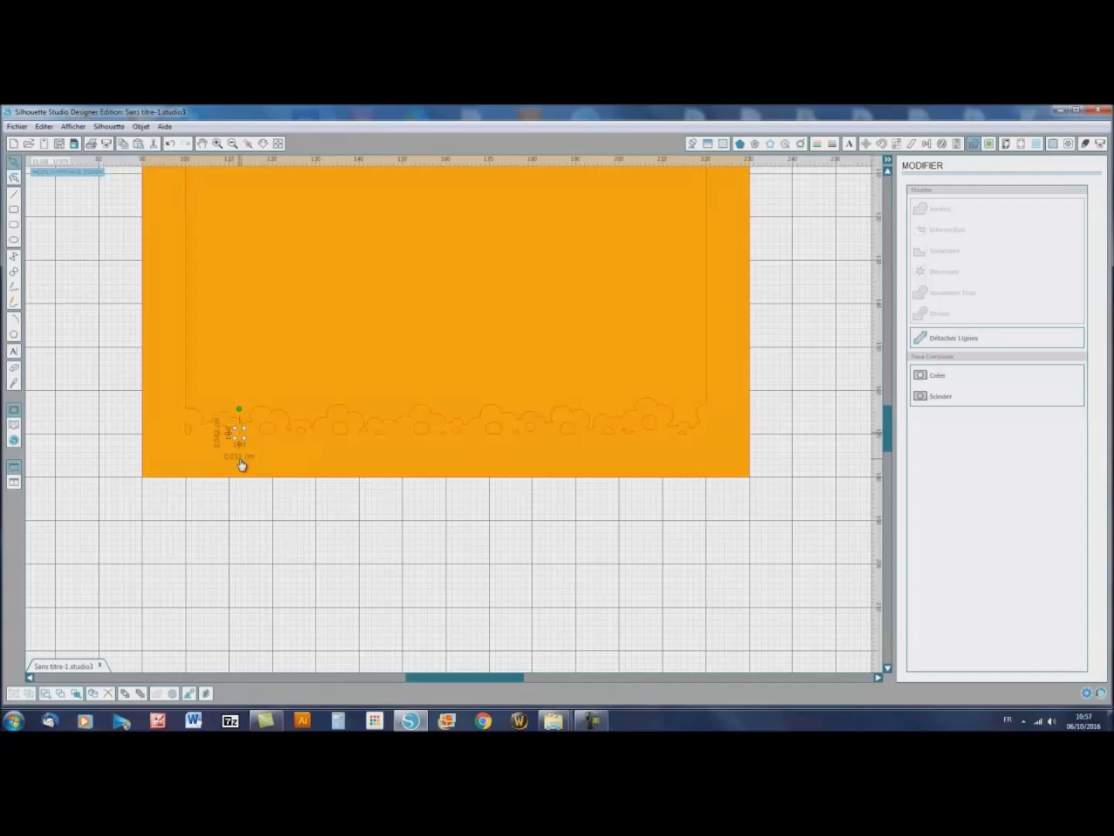
{"action": "key", "text": "Delete"}
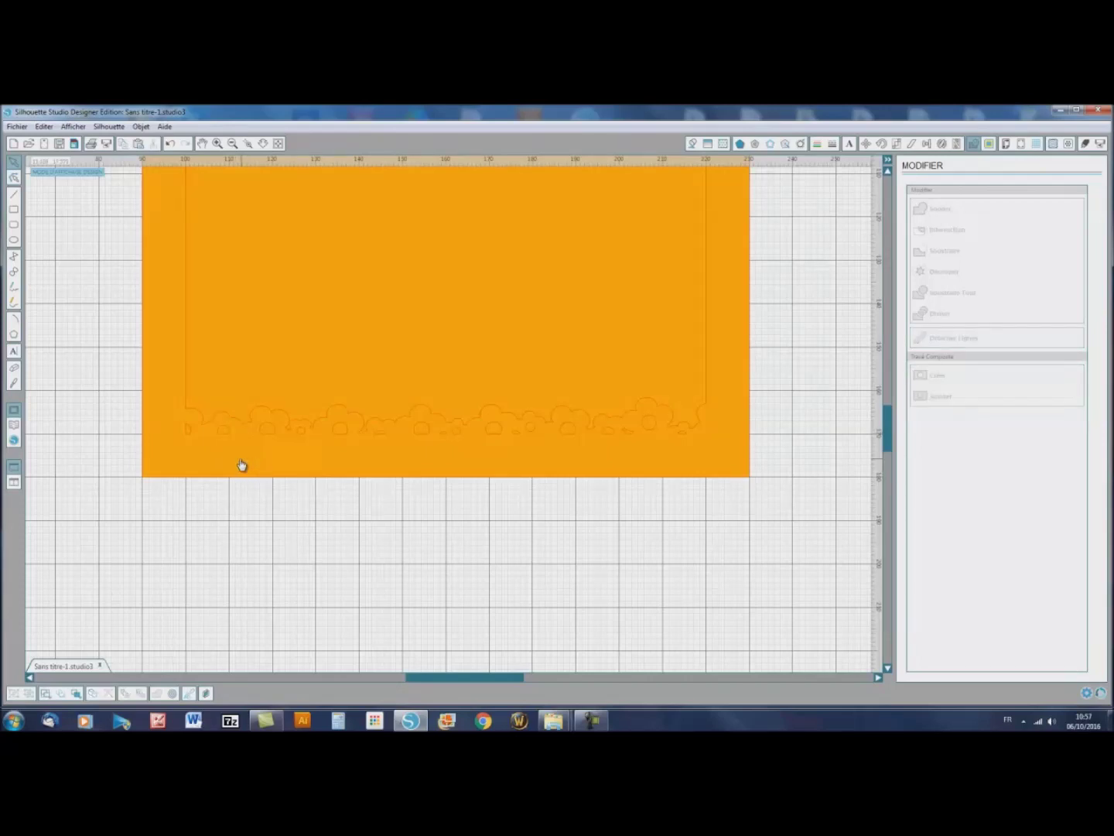
{"action": "left_click", "coordinate": [443, 438]}
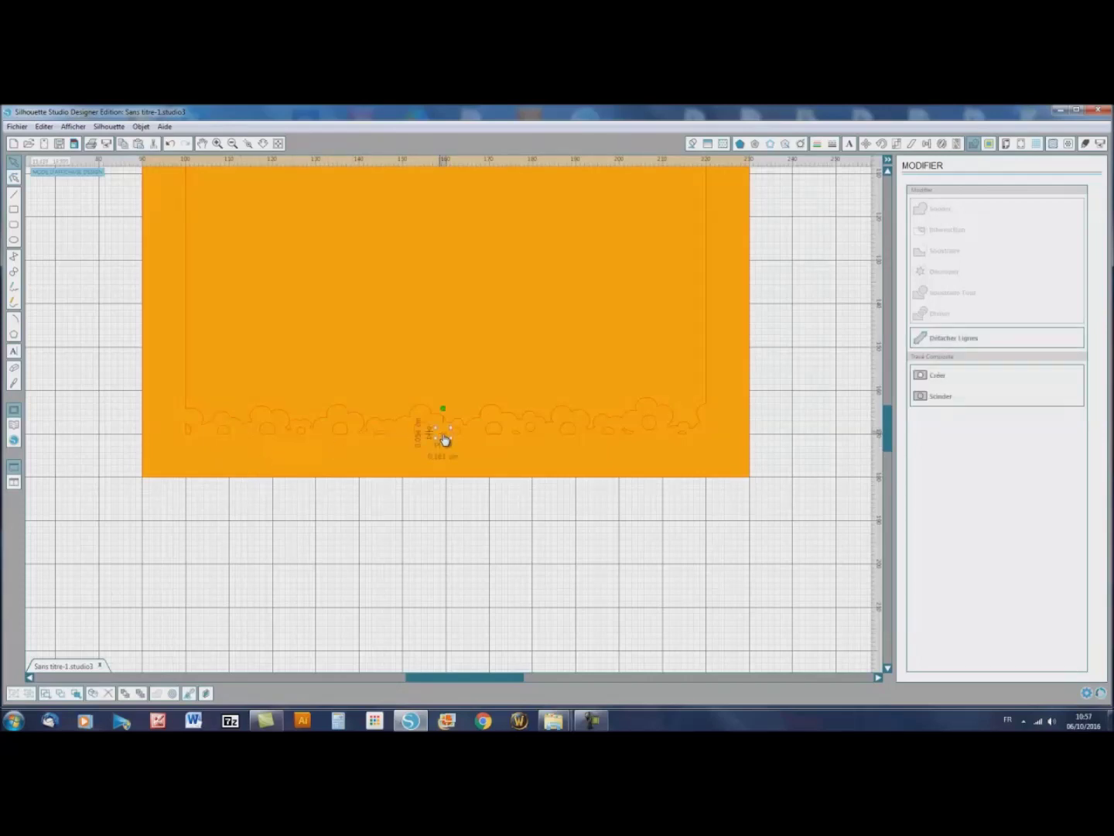
{"action": "key", "text": "Delete"}
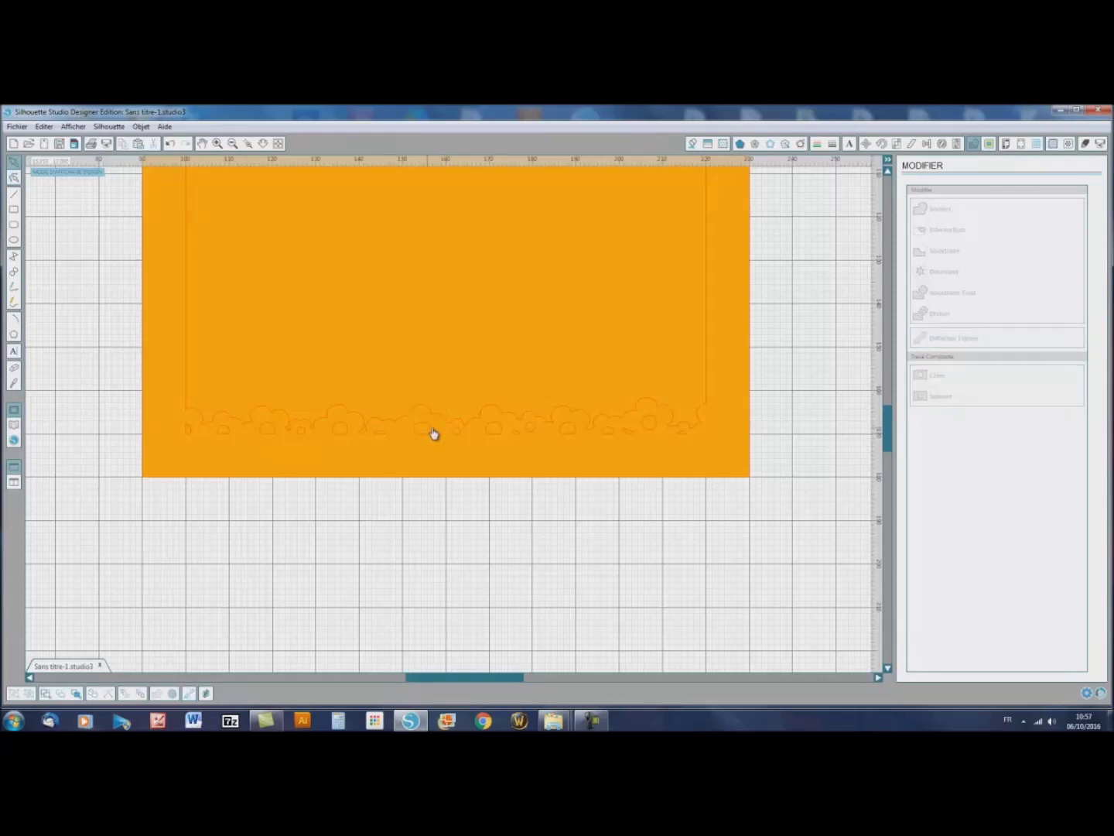
{"action": "left_click", "coordinate": [684, 439]}
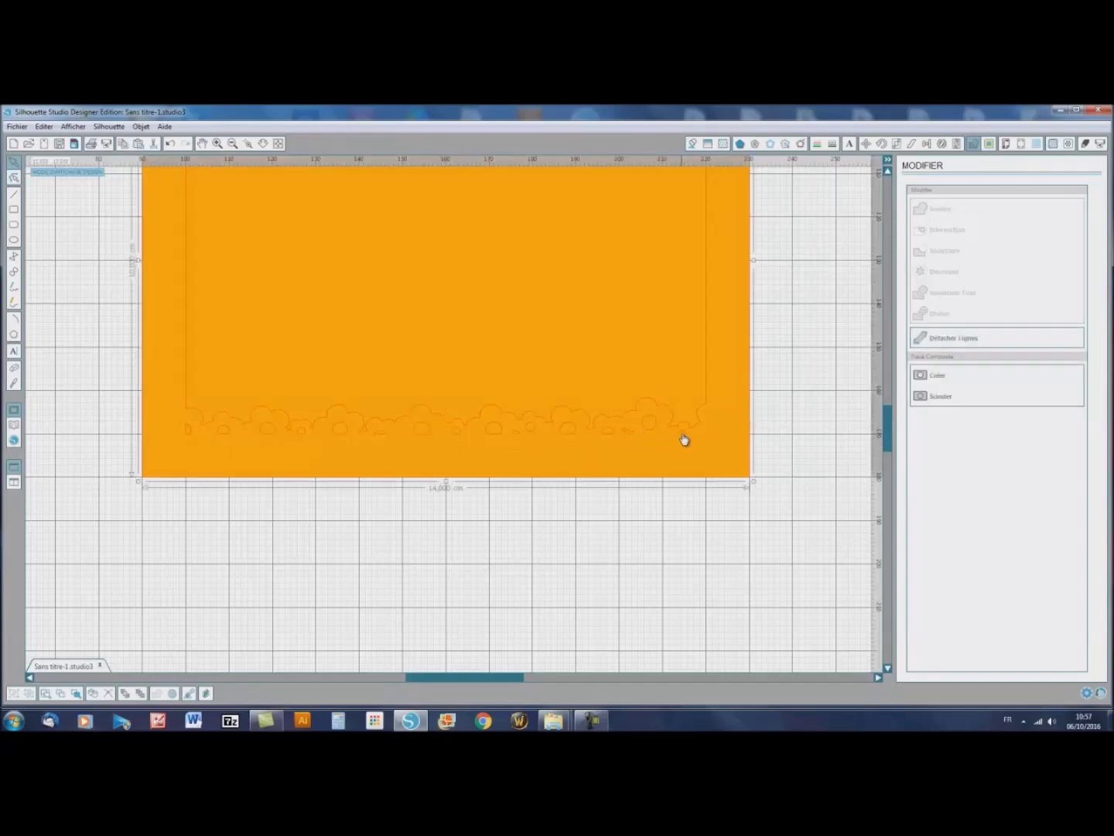
{"action": "key", "text": "Delete"}
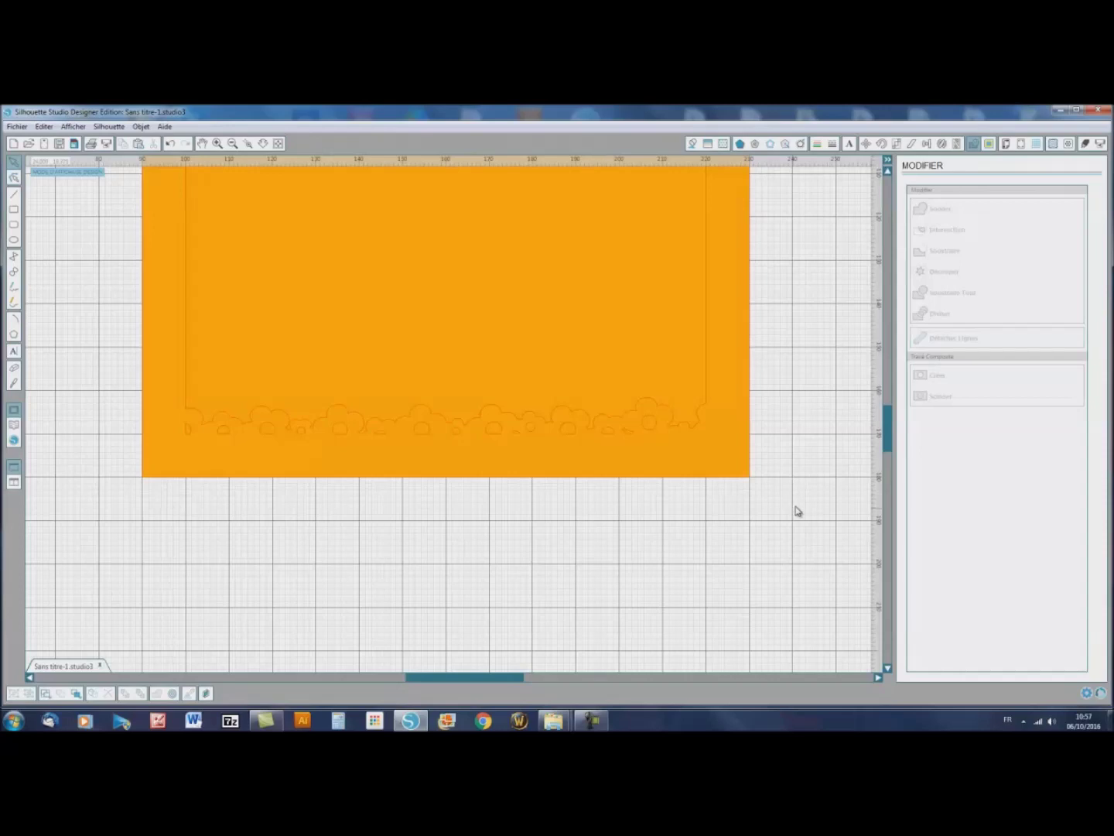
Combine all the frame and flower border pieces into a compound path, and display the cut settings to check its cut lines.
{"action": "left_click", "coordinate": [234, 144]}
{"action": "left_click", "coordinate": [234, 144]}
{"action": "left_click_drag", "start_coordinate": [280, 231], "coordinate": [571, 445]}
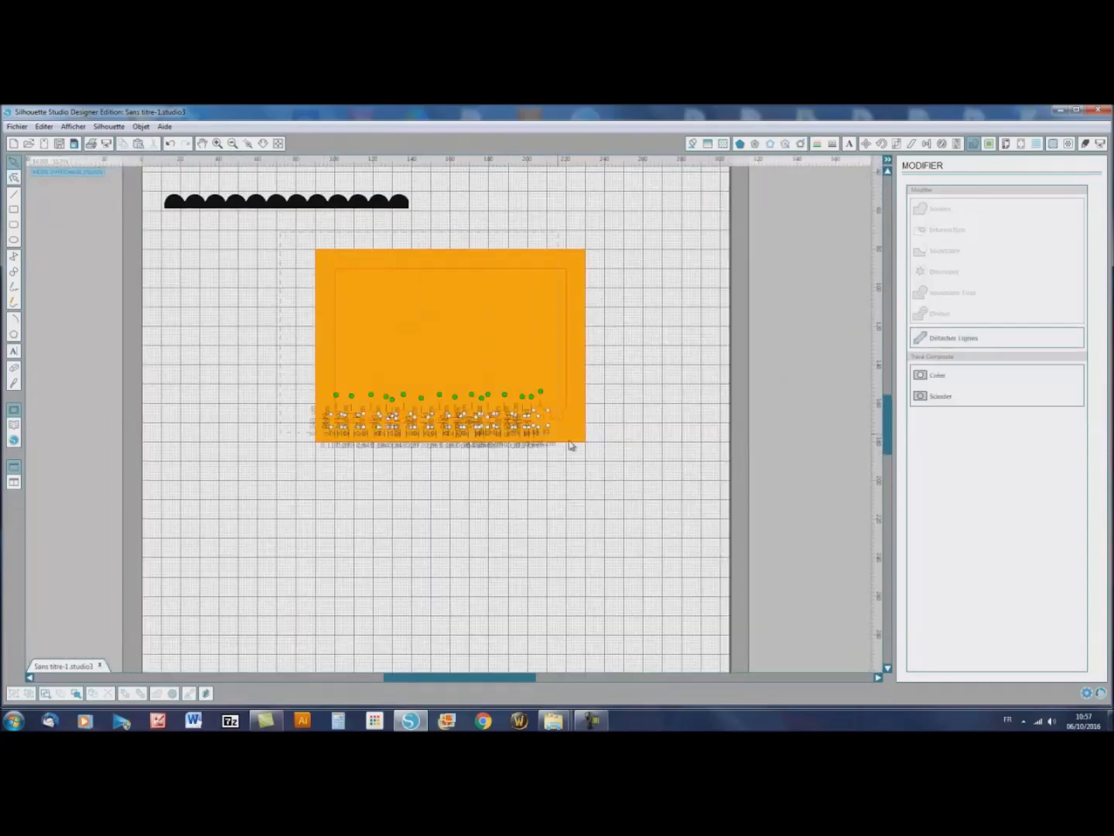
{"action": "right_click", "coordinate": [484, 346]}
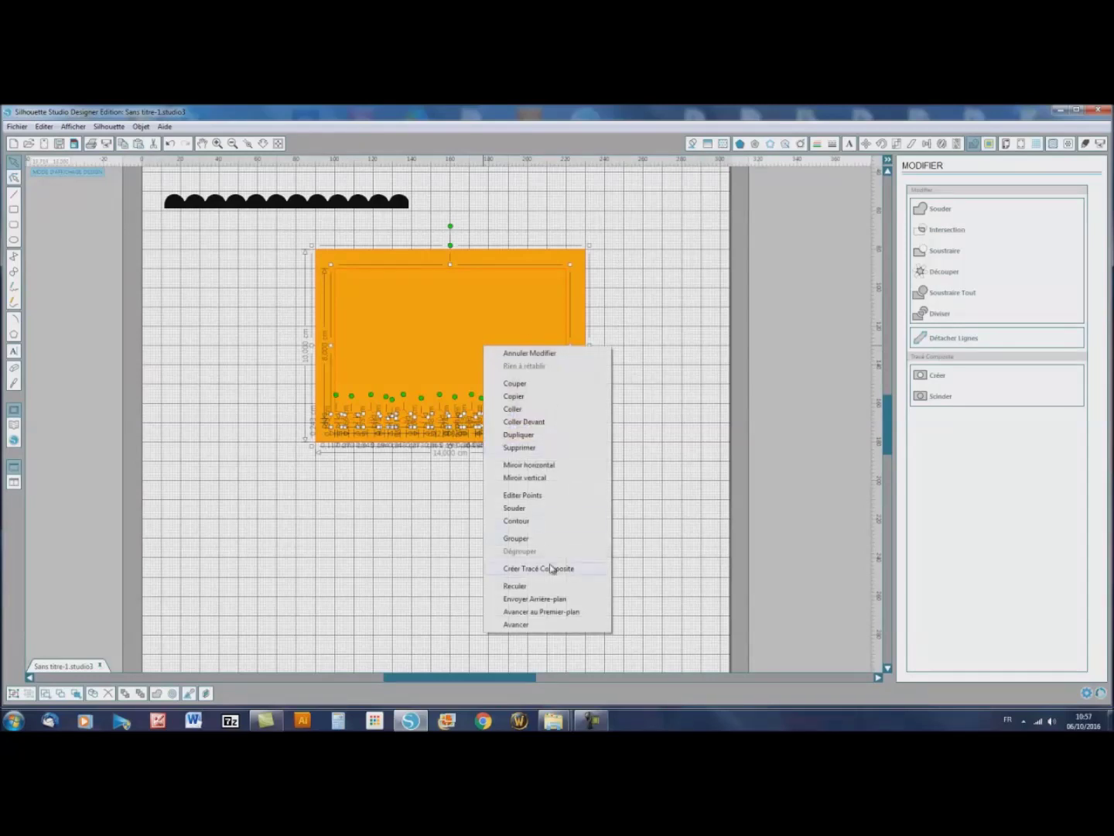
{"action": "left_click", "coordinate": [552, 568]}
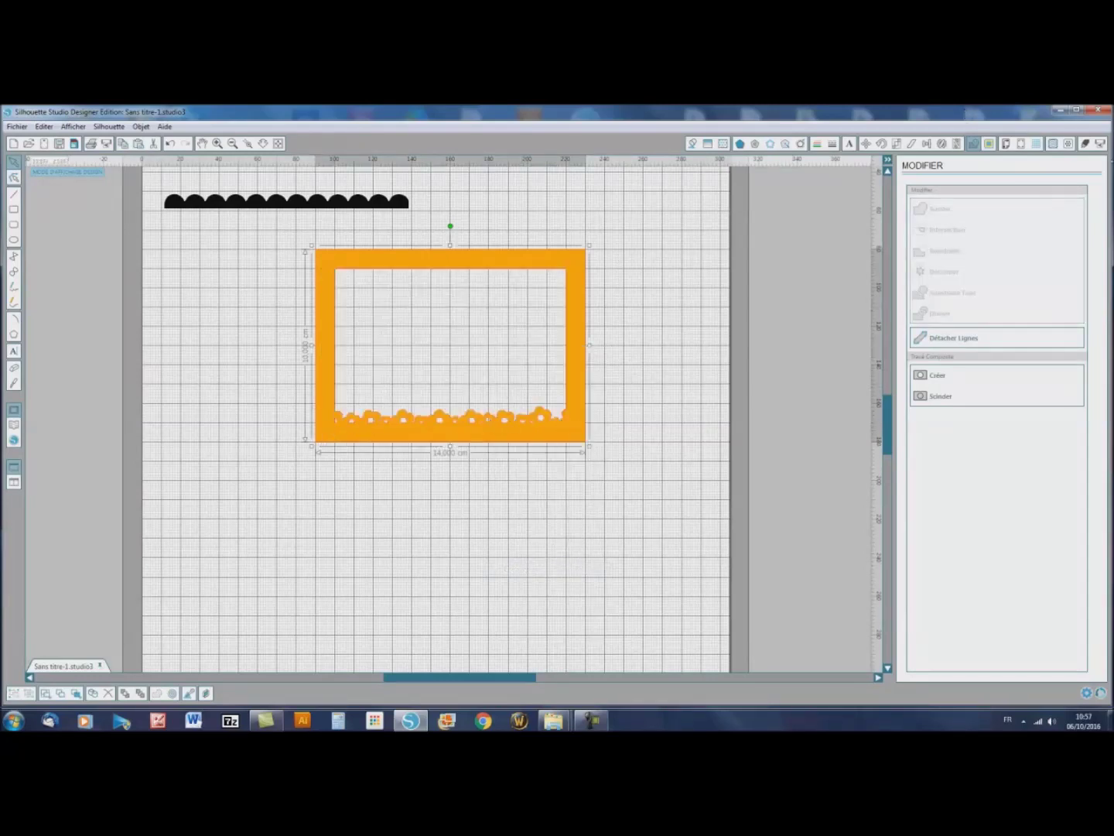
{"action": "left_click", "coordinate": [1085, 148]}
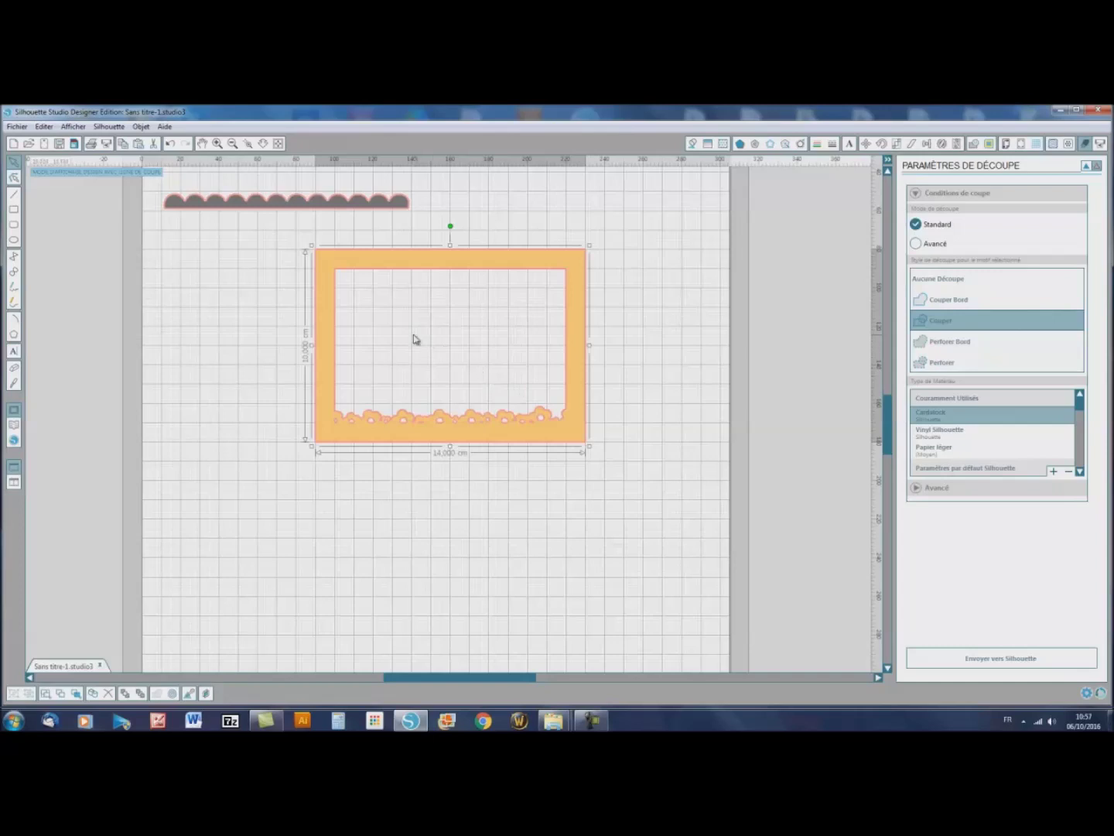
{"action": "left_click", "coordinate": [422, 491]}
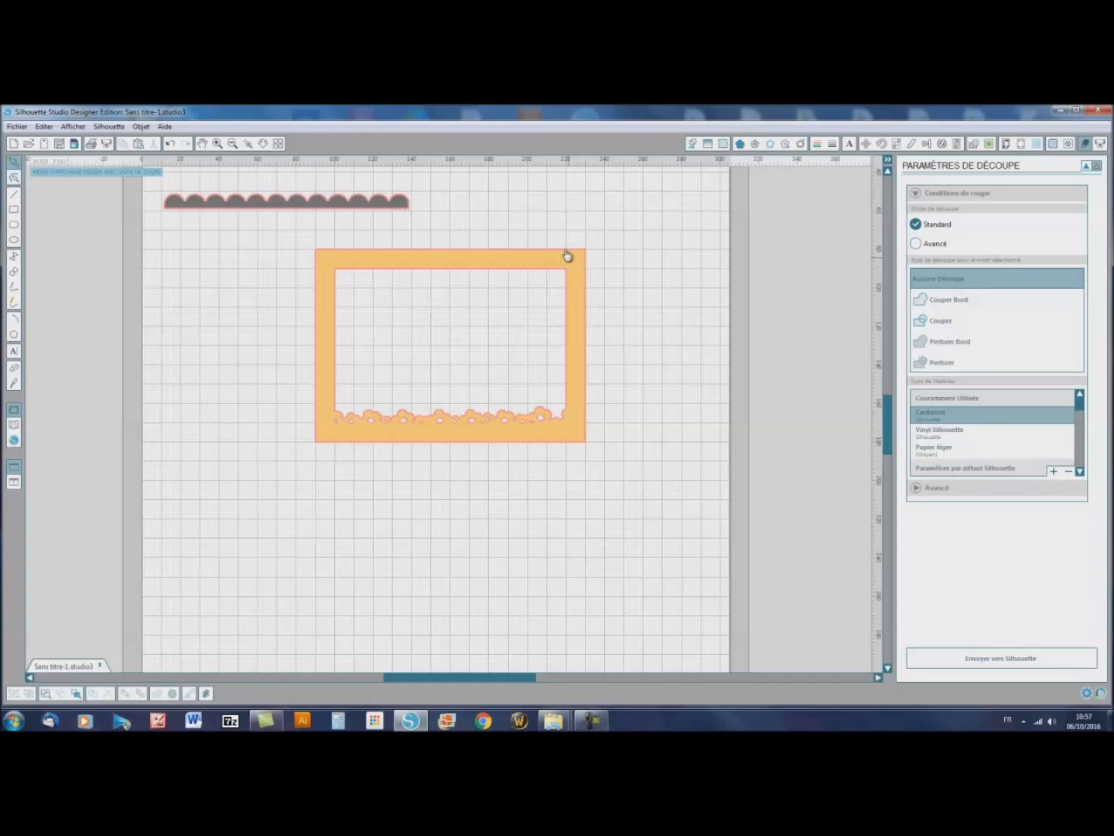
Add the text "Mrs Terror" below the frame's lower-left corner.
{"action": "left_click", "coordinate": [14, 352]}
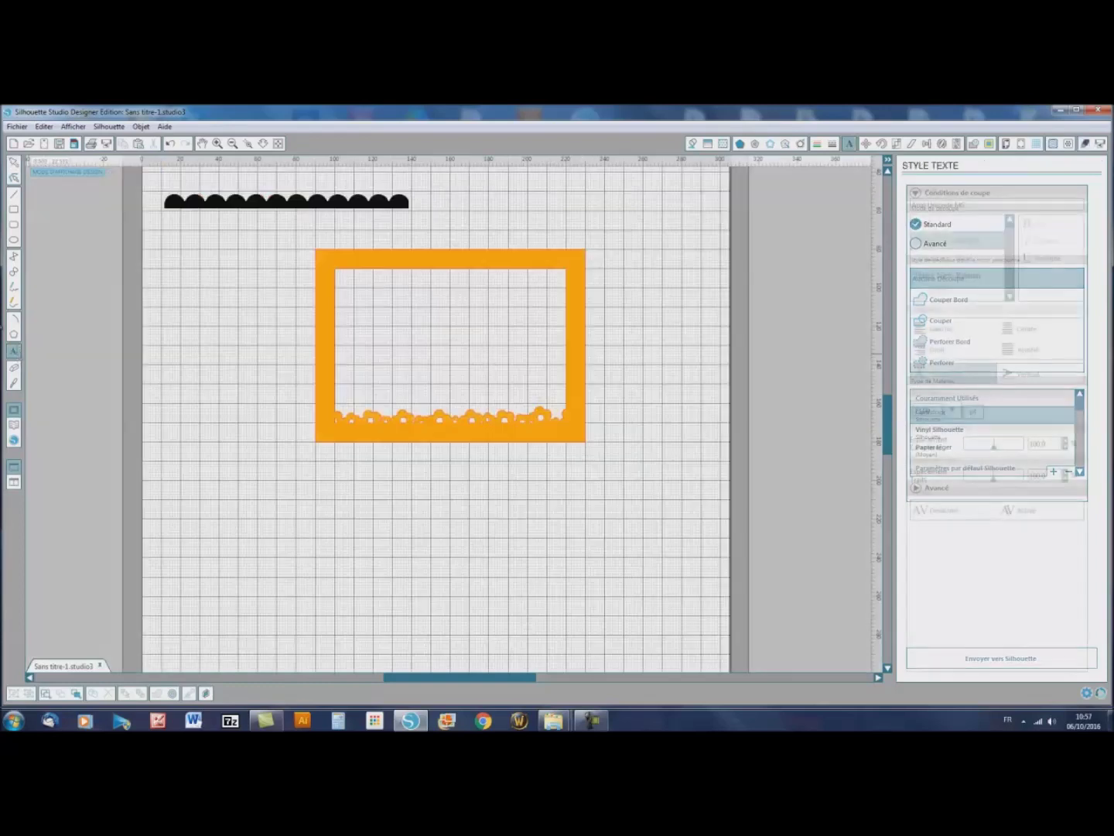
{"action": "left_click", "coordinate": [261, 486]}
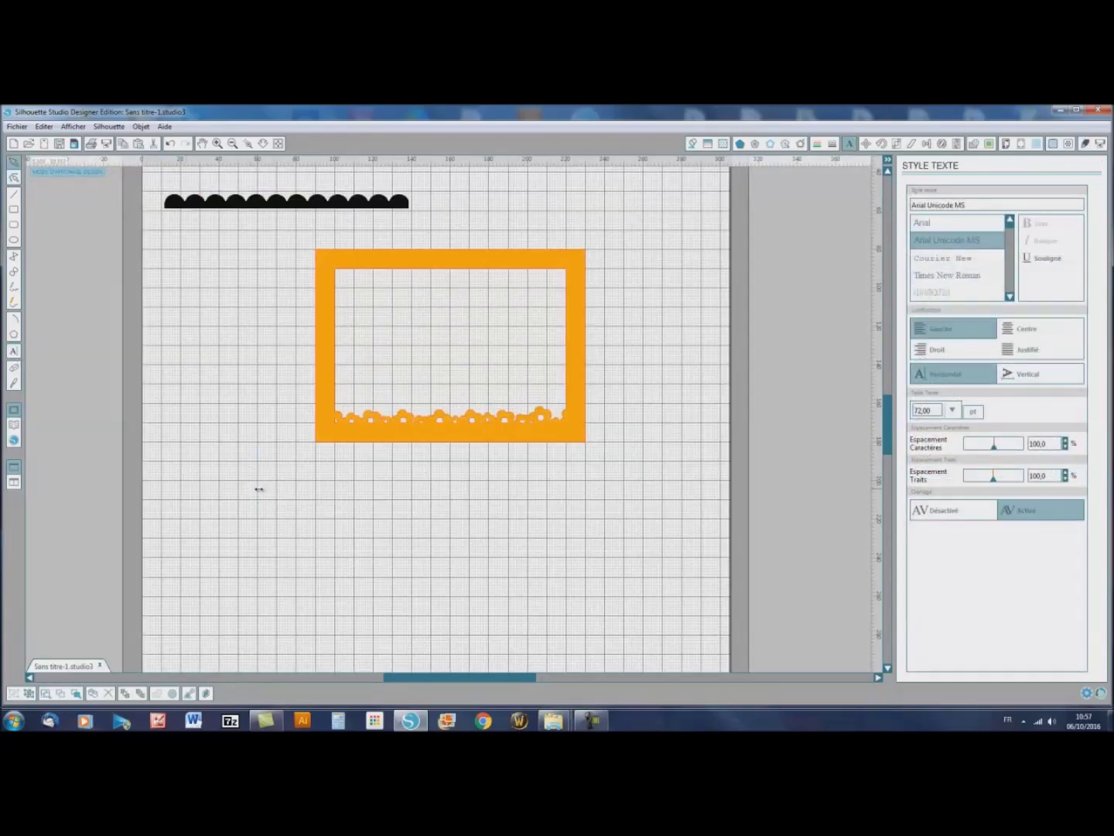
{"action": "type", "text": "M"}
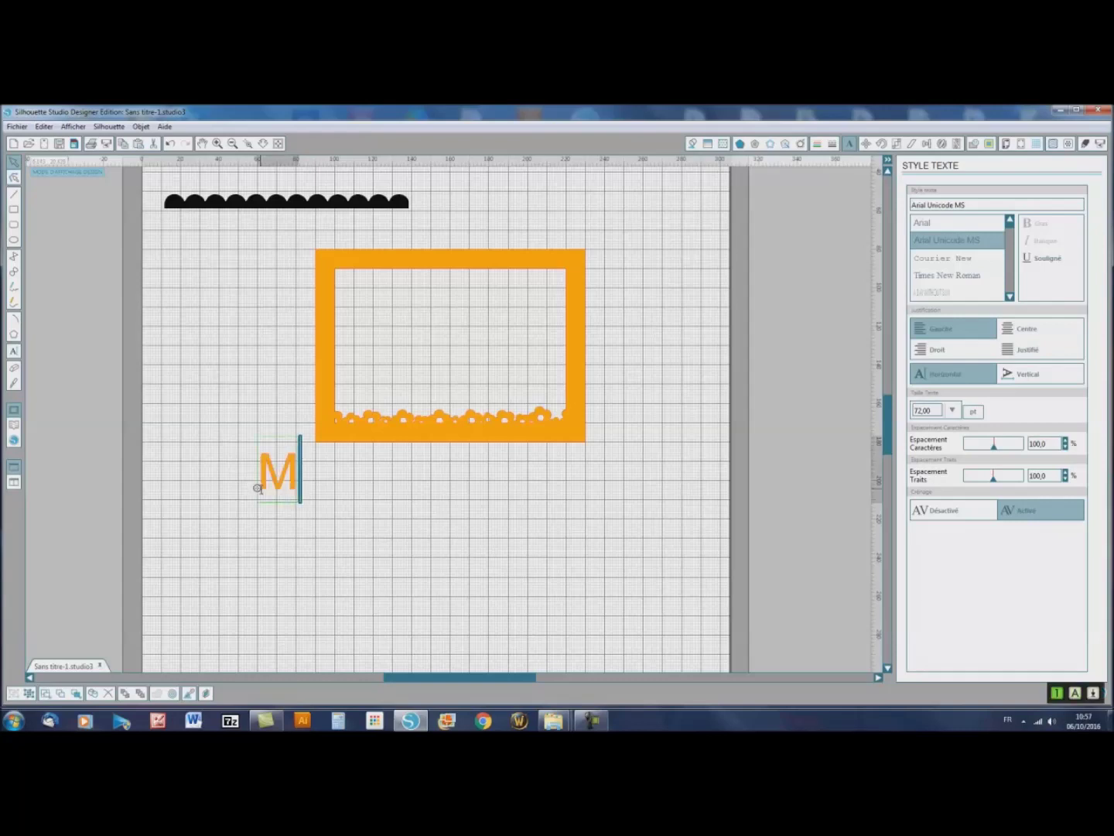
{"action": "type", "text": "rs Terror"}
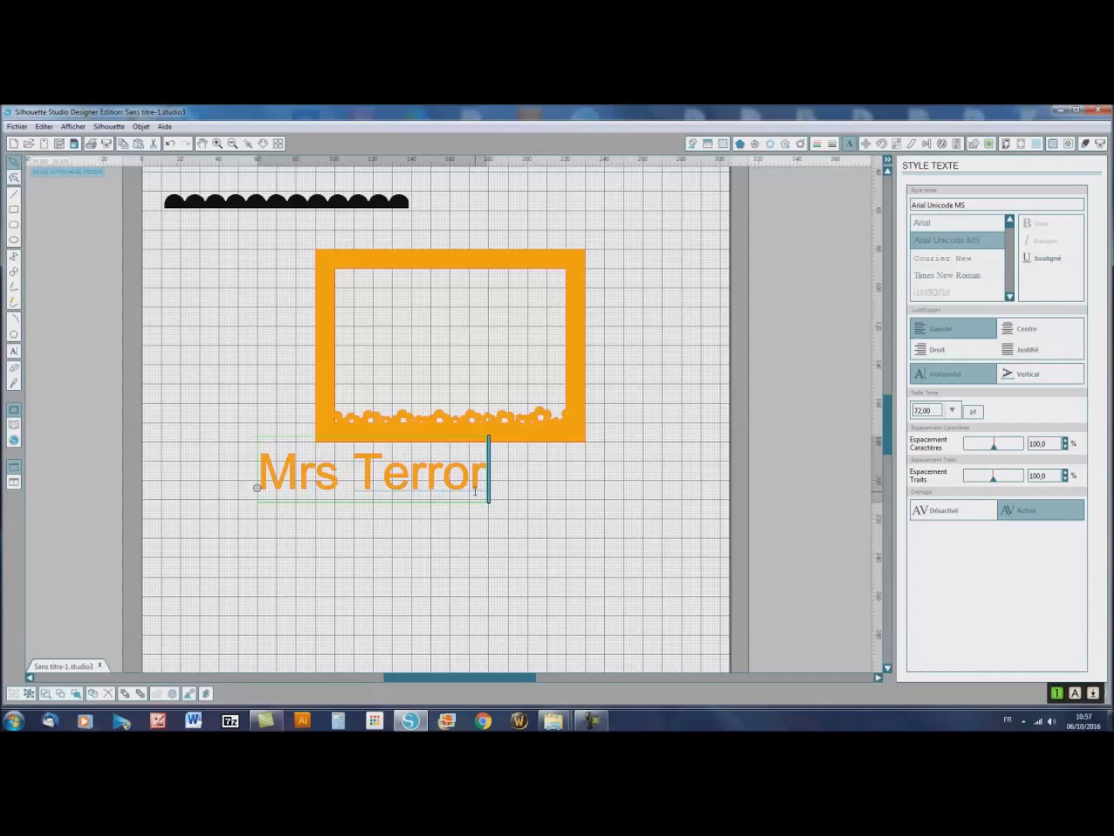
Set the whole "Mrs Terror" text to AcmeFont at 36 pt.
{"action": "left_click_drag", "start_coordinate": [480, 486], "coordinate": [271, 488]}
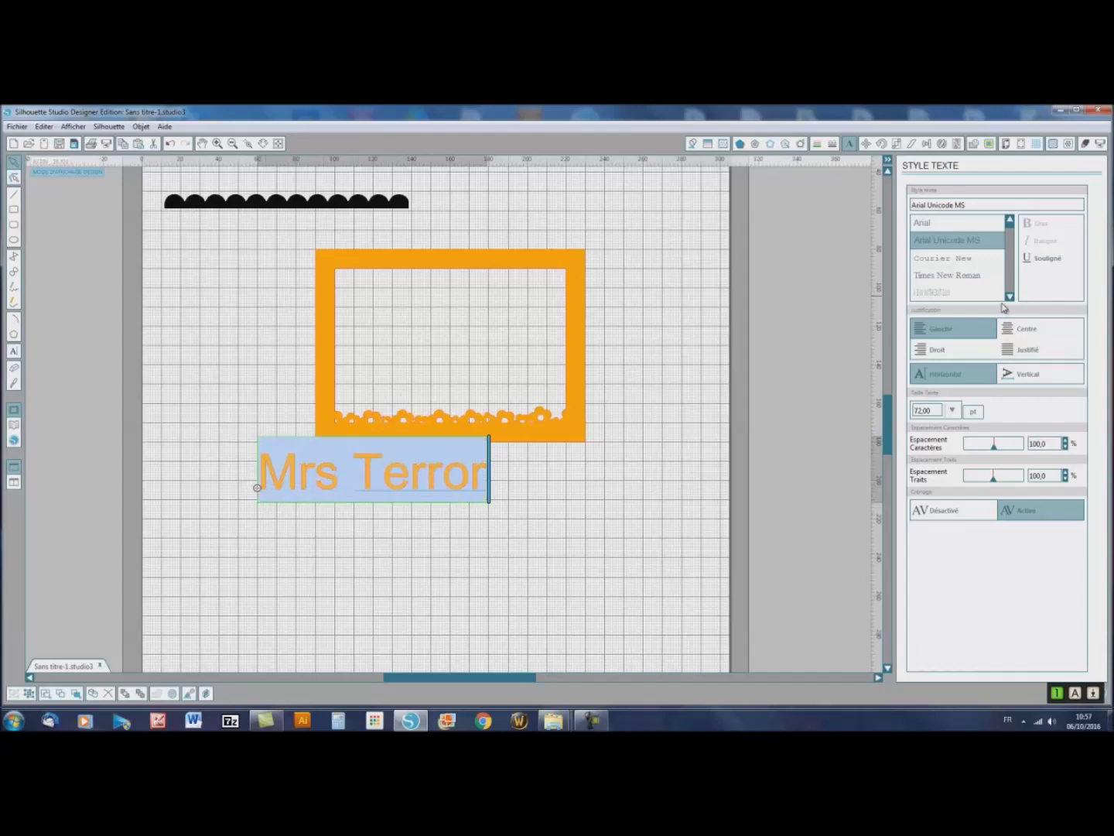
{"action": "scroll", "coordinate": [959, 263], "scroll_direction": "up", "scroll_amount": 3}
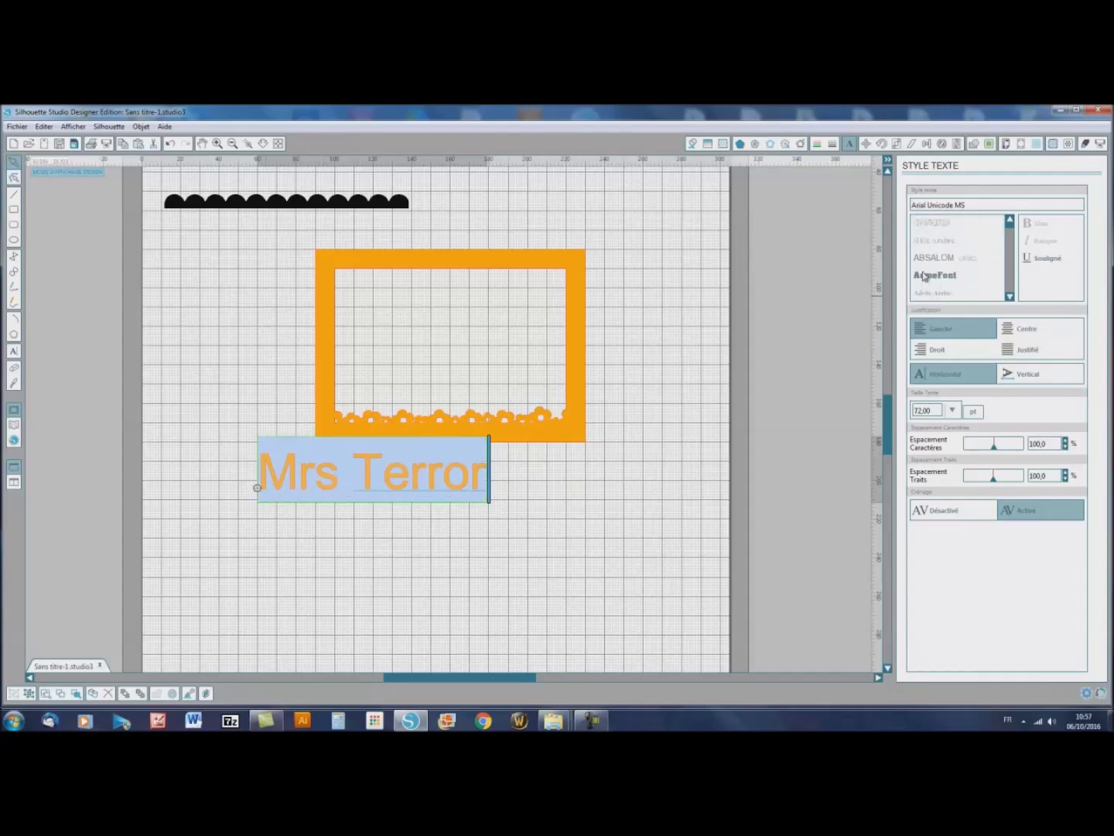
{"action": "left_click", "coordinate": [930, 276]}
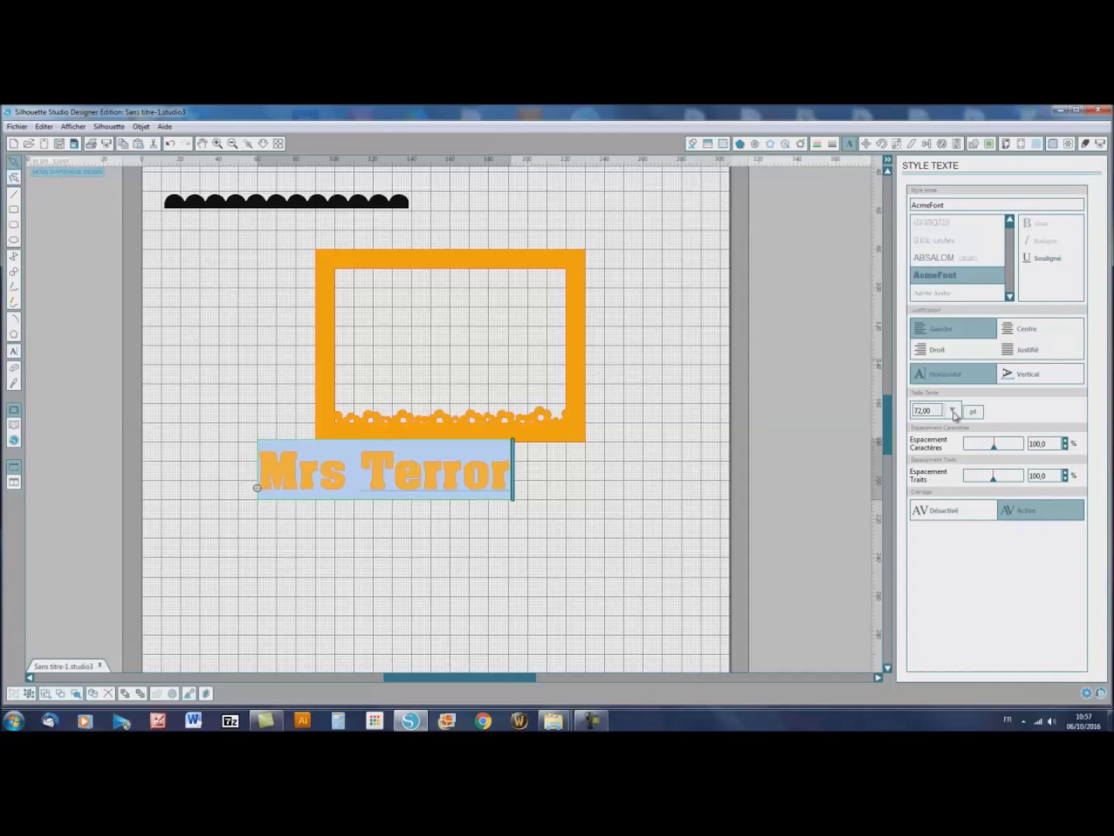
{"action": "left_click", "coordinate": [954, 411]}
{"action": "left_click", "coordinate": [955, 512]}
{"action": "scroll", "coordinate": [928, 488], "scroll_direction": "down", "scroll_amount": 5}
{"action": "left_click", "coordinate": [929, 505]}
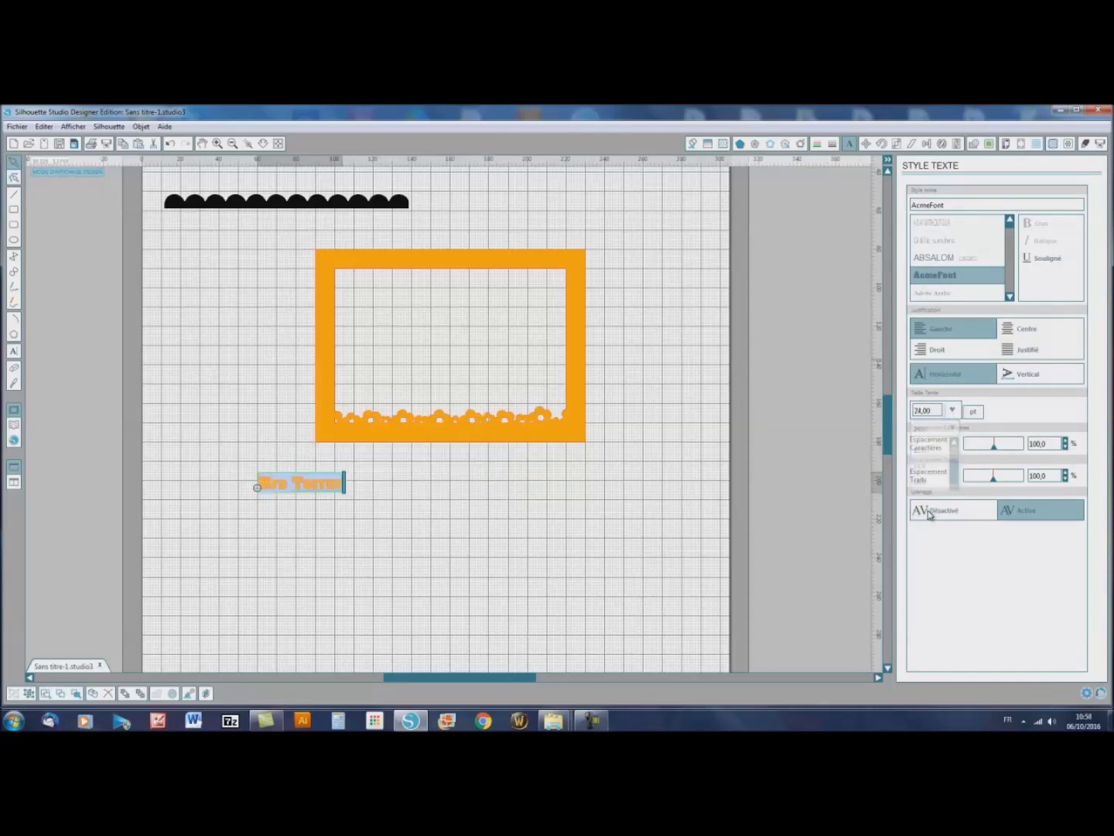
{"action": "left_click", "coordinate": [954, 411]}
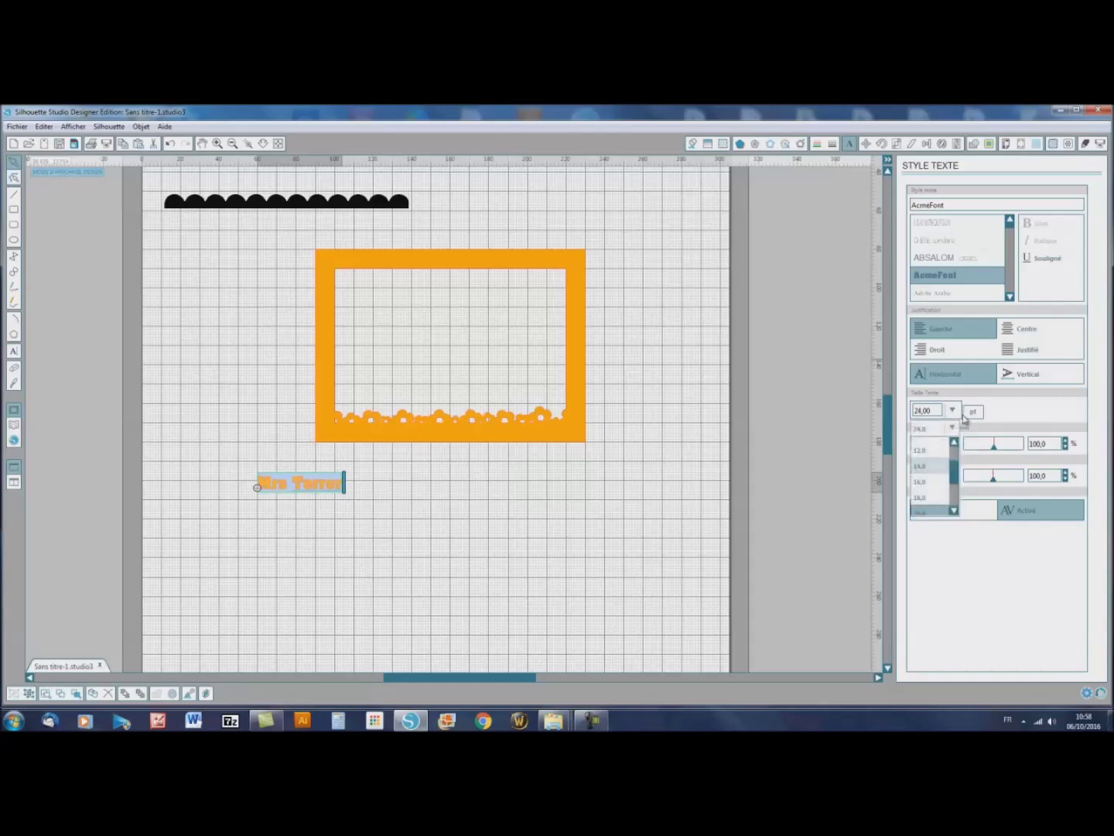
{"action": "left_click", "coordinate": [956, 512]}
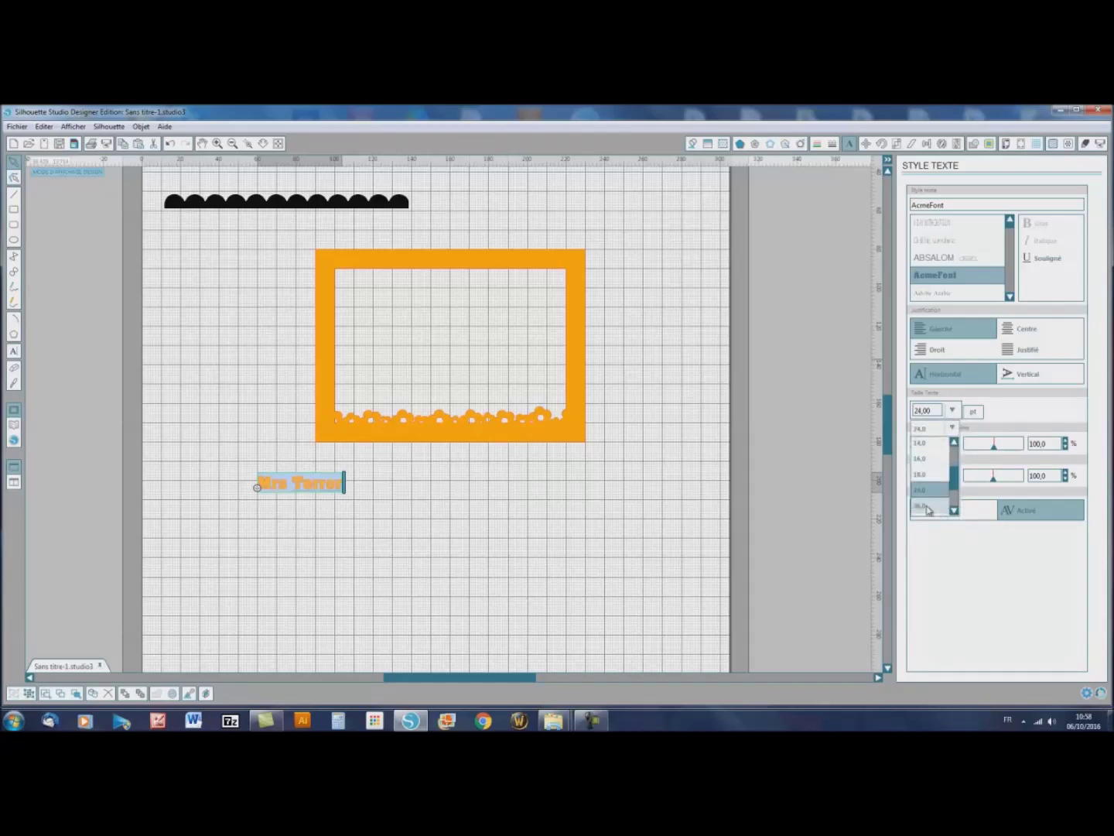
{"action": "left_click", "coordinate": [928, 508]}
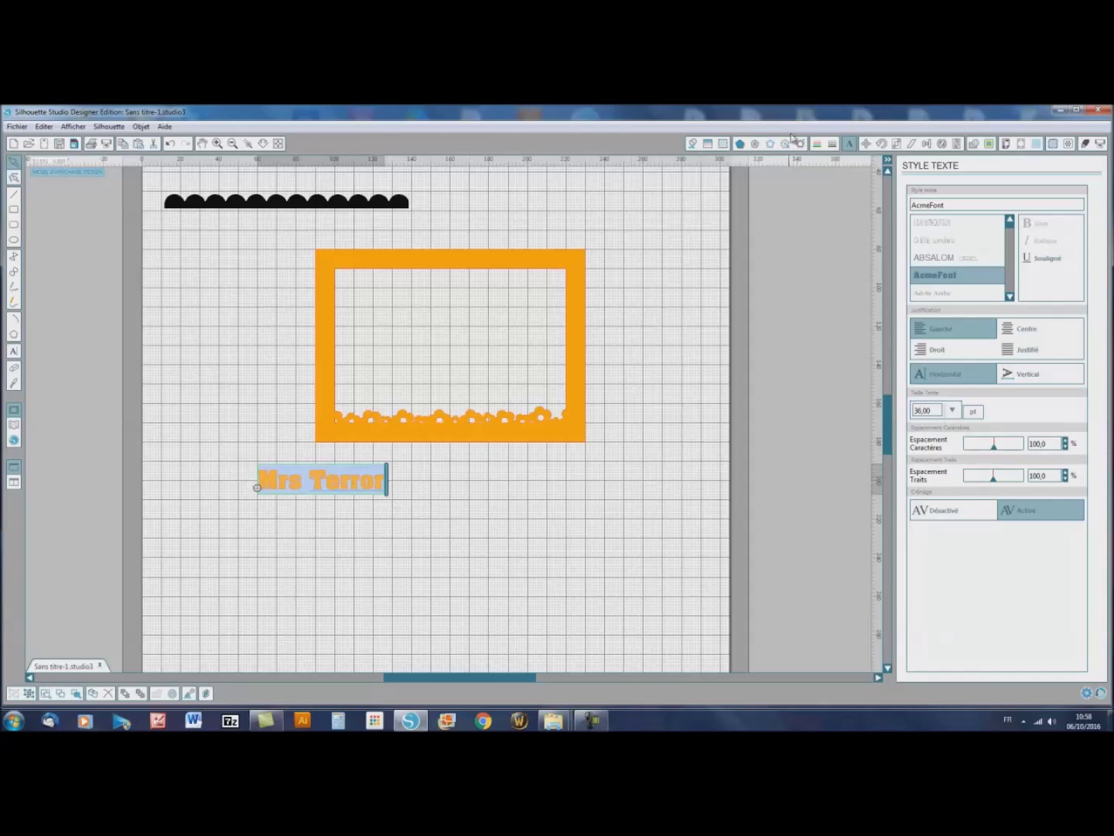
Create a rounded contour around the "Mrs Terror" text at a distance of 0.160 cm.
{"action": "left_click", "coordinate": [801, 145]}
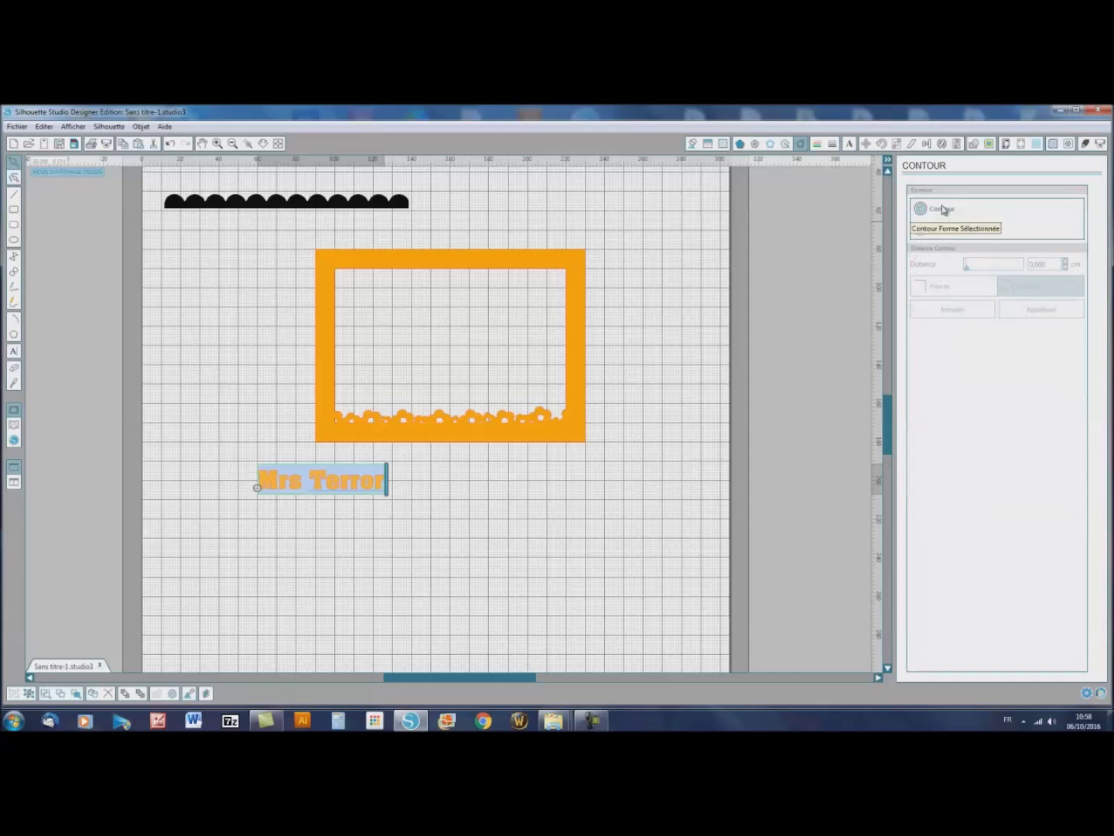
{"action": "left_click", "coordinate": [944, 208]}
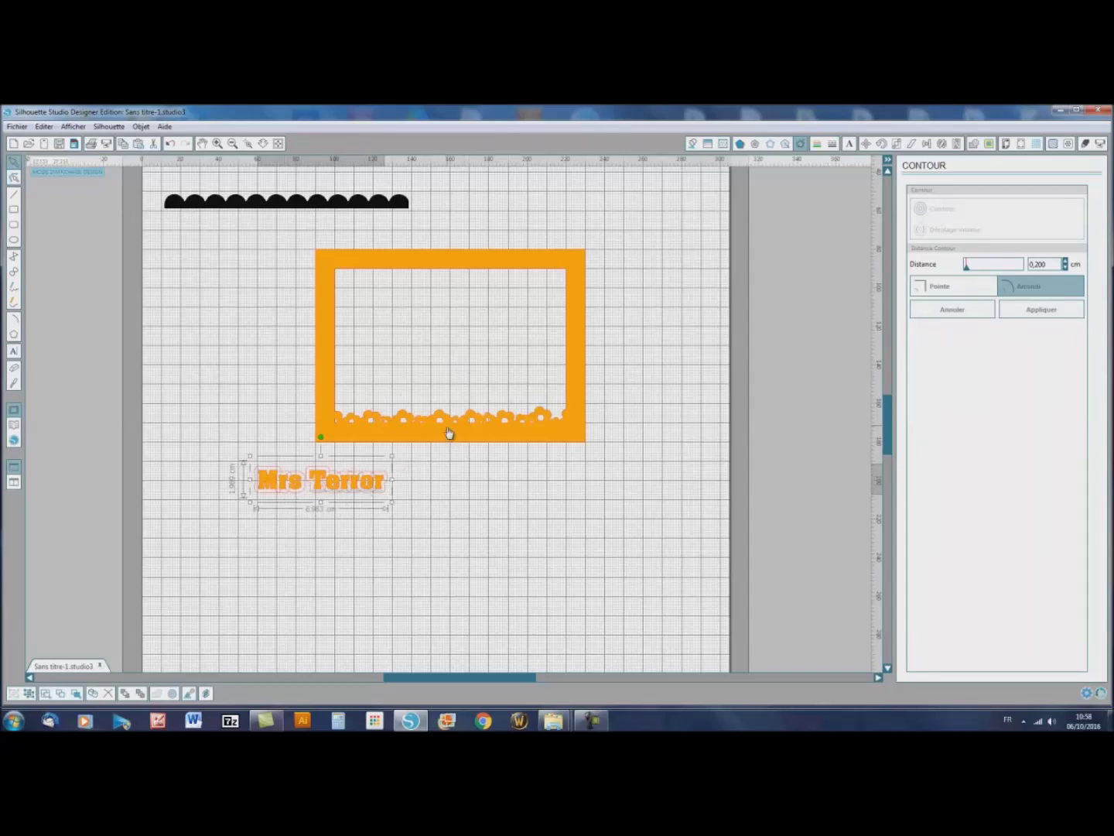
{"action": "left_click", "coordinate": [1066, 262]}
{"action": "left_click", "coordinate": [1066, 261]}
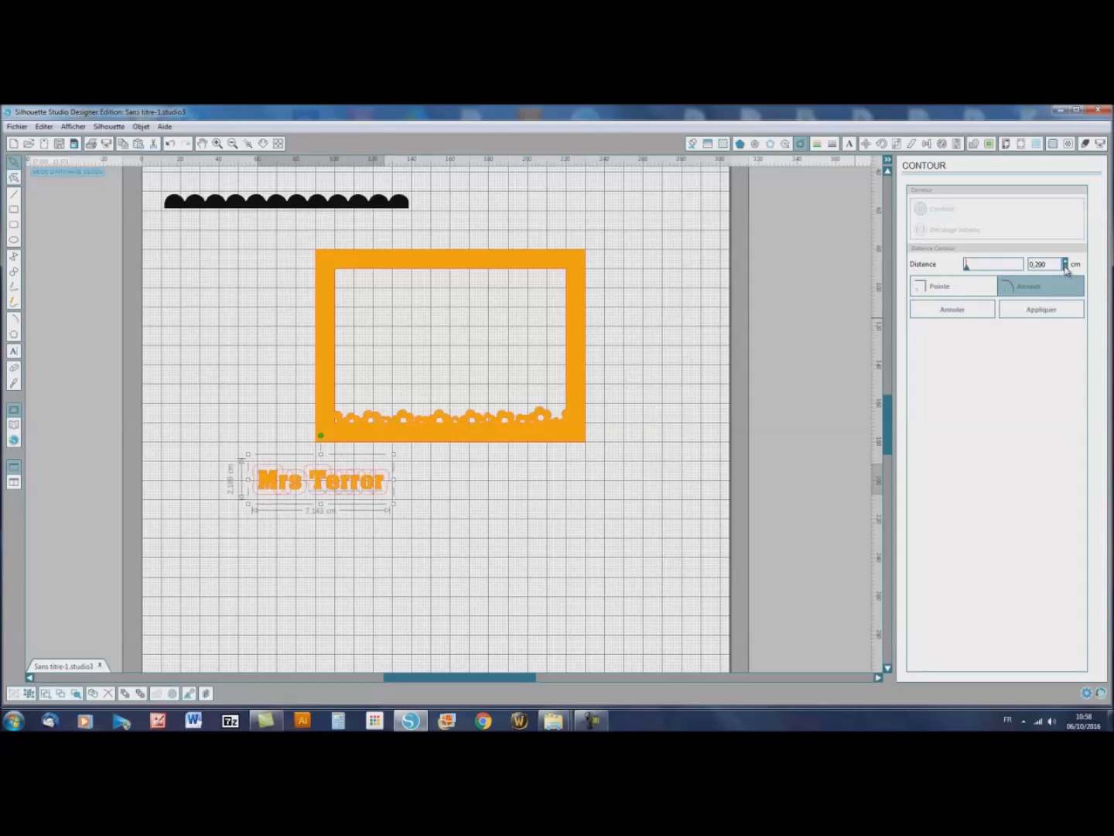
{"action": "left_click", "coordinate": [1066, 268]}
{"action": "left_click", "coordinate": [1065, 267]}
{"action": "left_click", "coordinate": [1065, 268]}
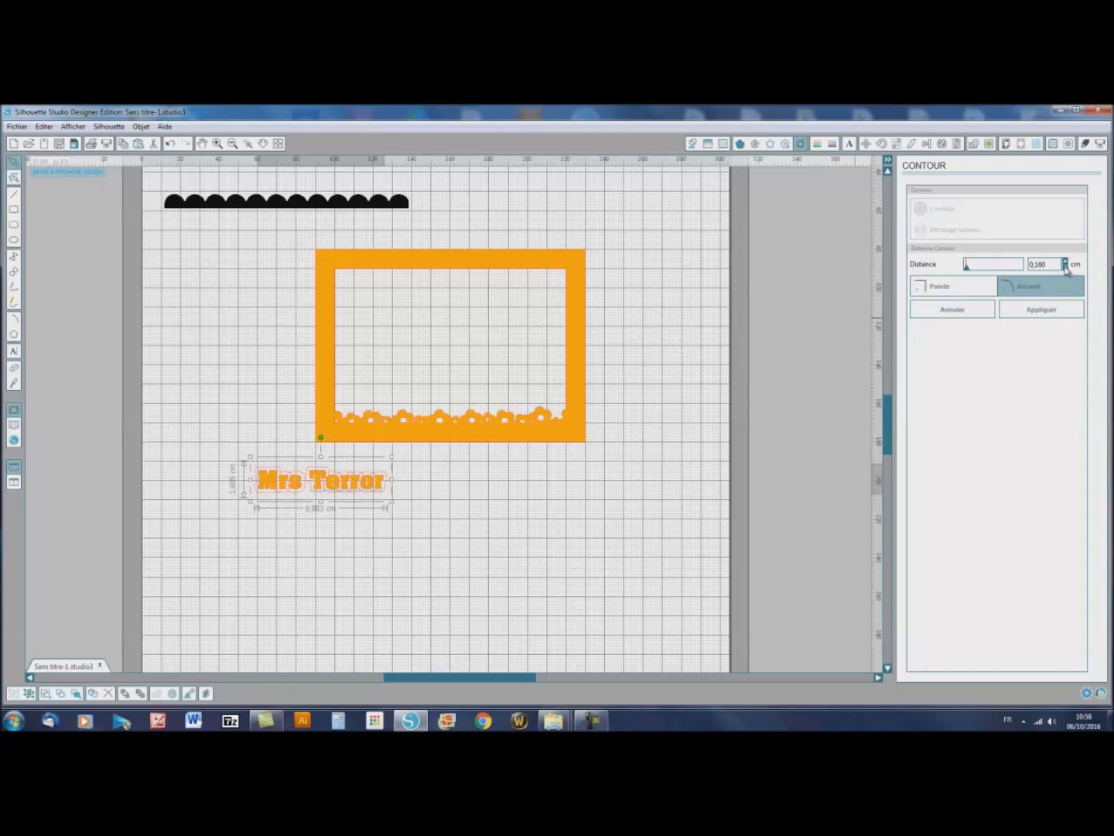
{"action": "left_click", "coordinate": [1040, 310]}
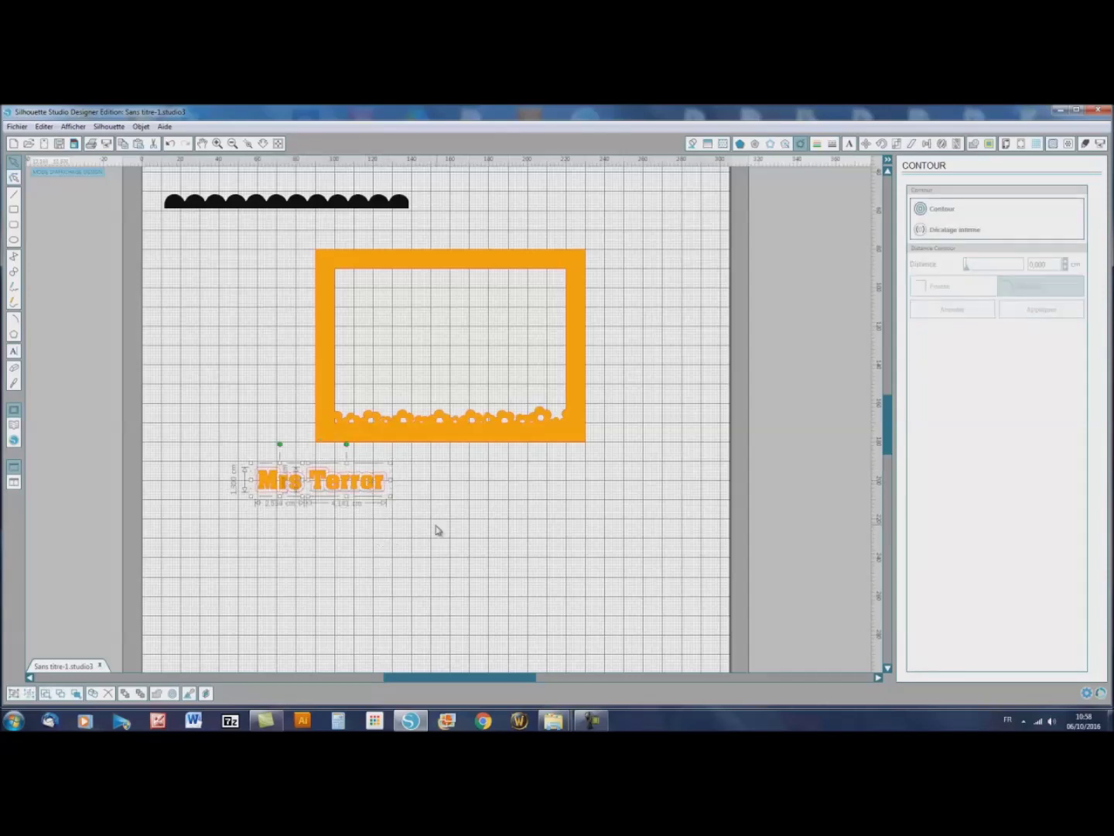
Move the "Mrs Terror" text to the right, clear of its contour, and group the two contour pieces.
{"action": "left_click_drag", "start_coordinate": [380, 491], "coordinate": [576, 499]}
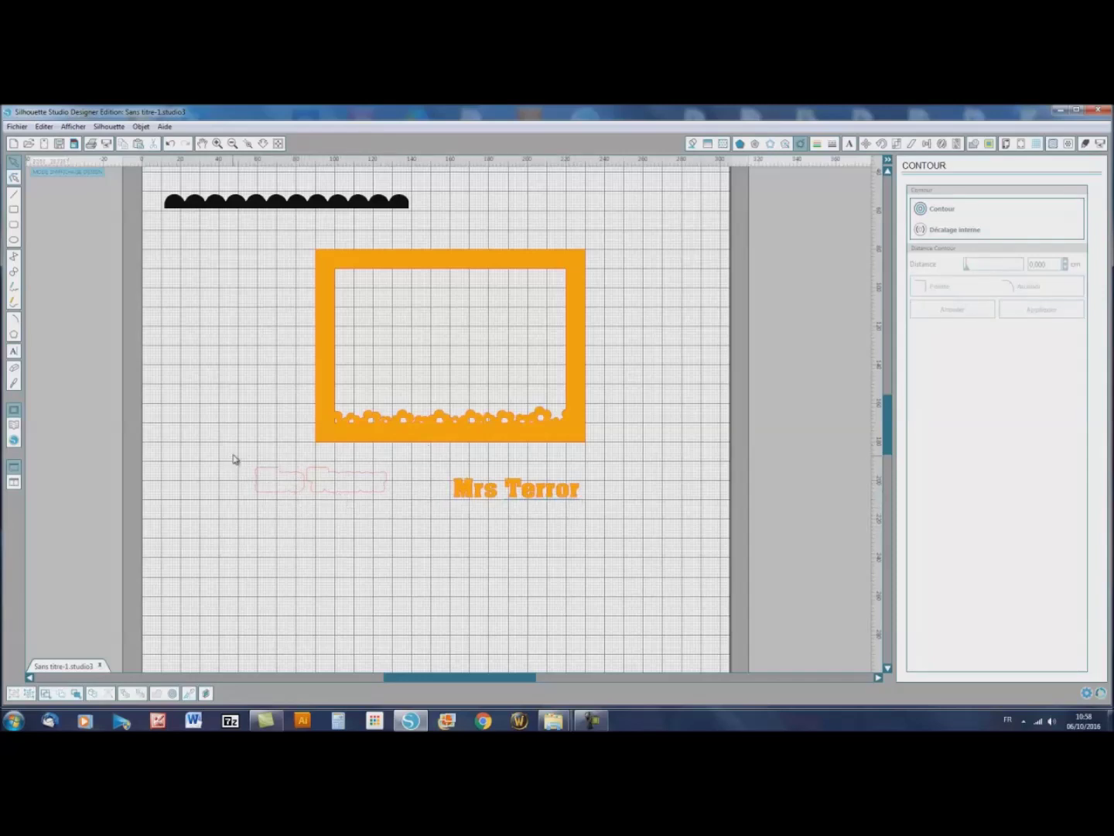
{"action": "left_click_drag", "start_coordinate": [233, 448], "coordinate": [435, 527]}
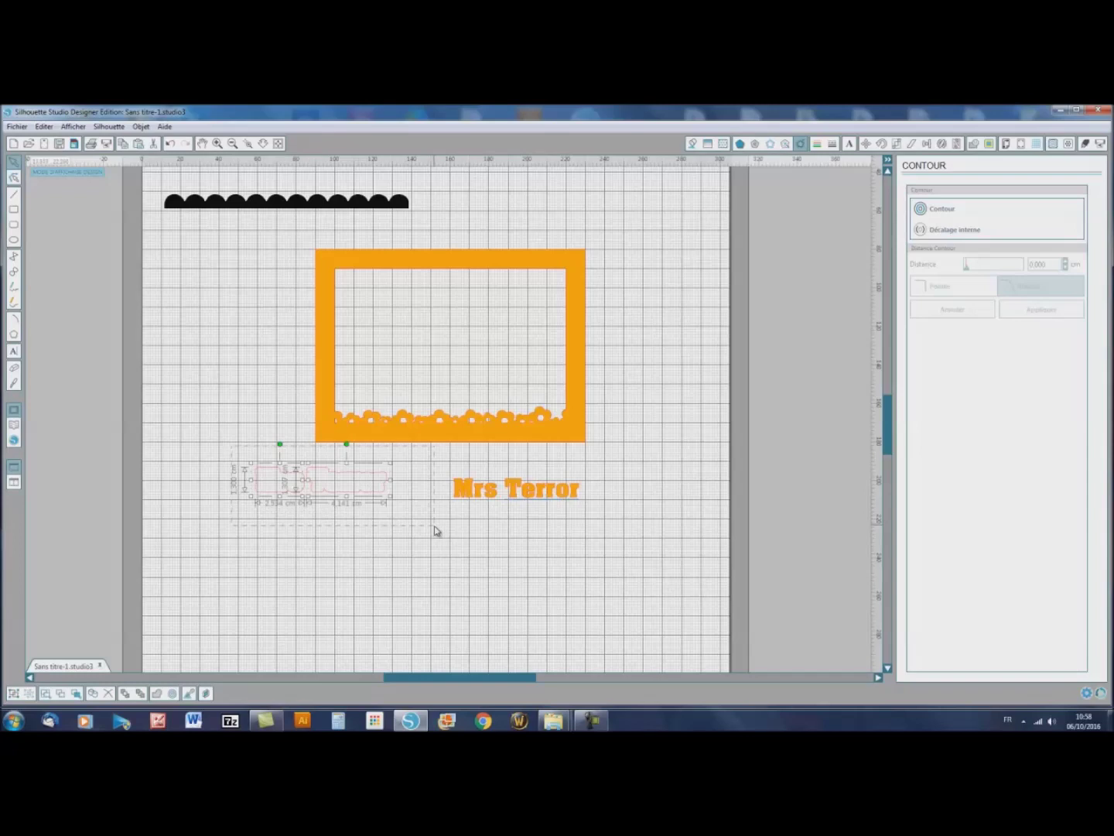
{"action": "right_click", "coordinate": [373, 495]}
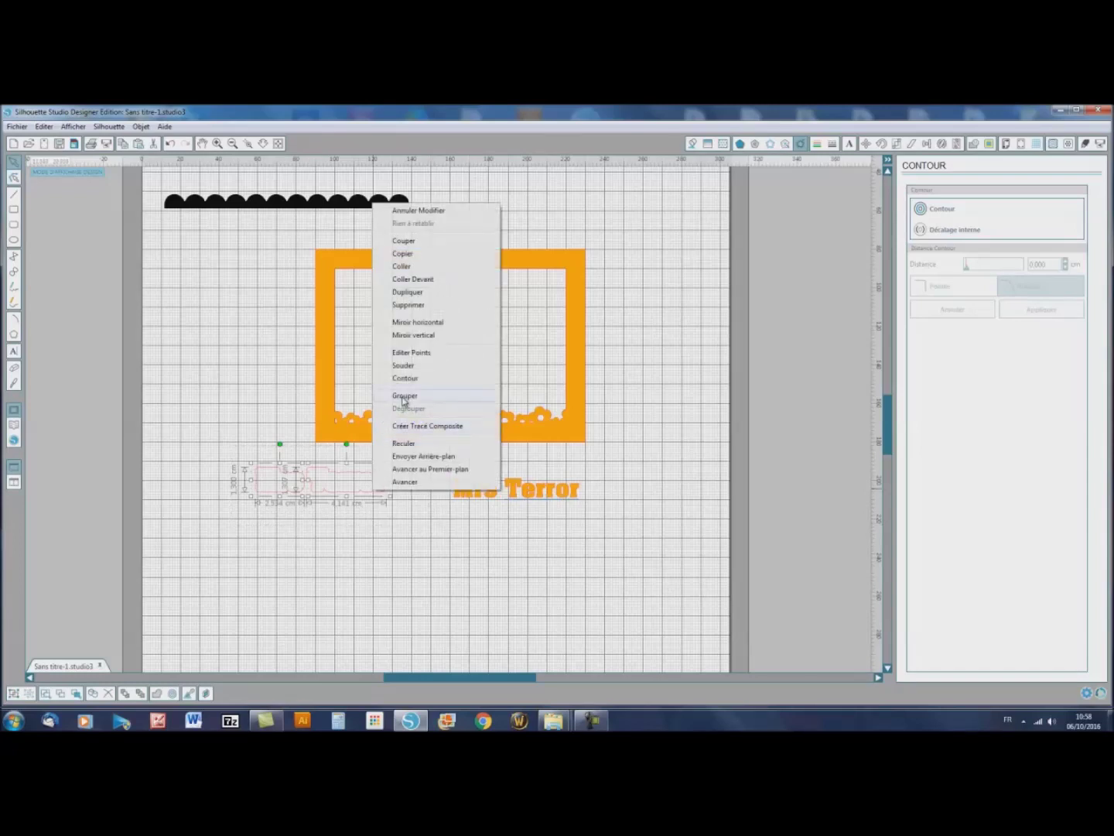
{"action": "left_click", "coordinate": [400, 395]}
Move the grouped contour inside the frame and align it with the frame, centred horizontally and at the top edge.
{"action": "left_click_drag", "start_coordinate": [353, 495], "coordinate": [491, 320]}
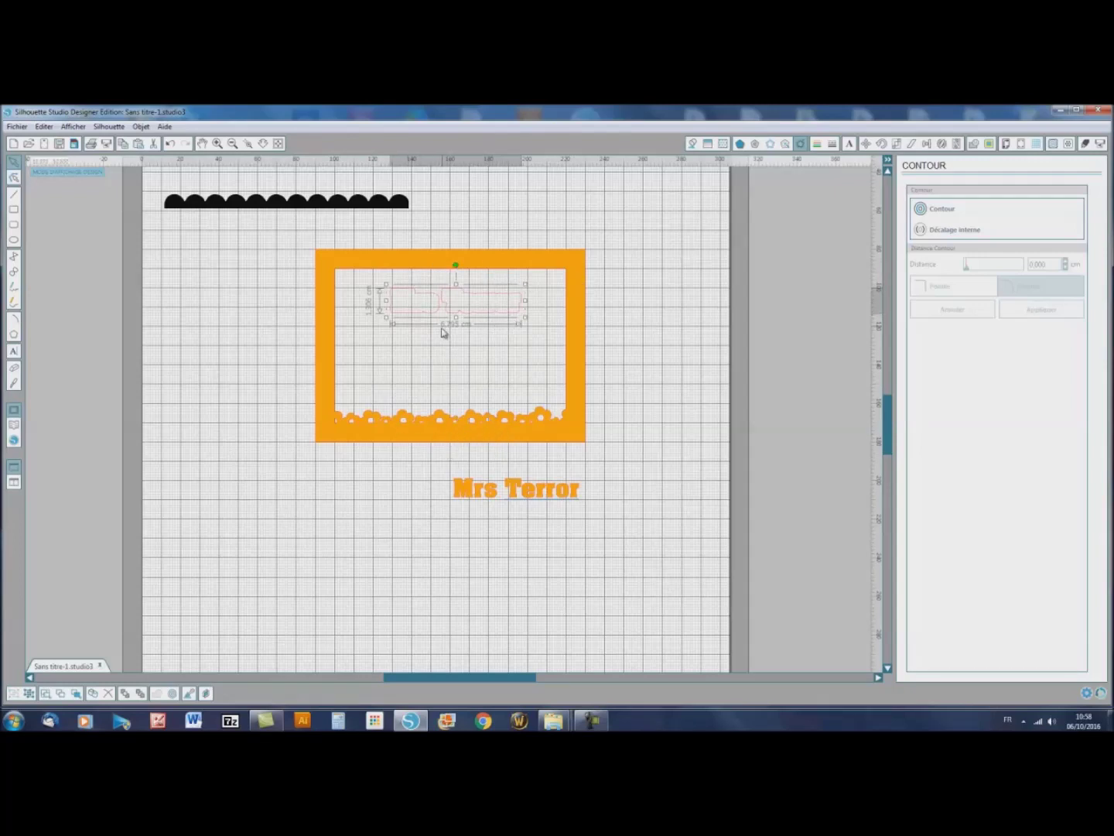
{"action": "left_click", "coordinate": [573, 328], "text": "shift"}
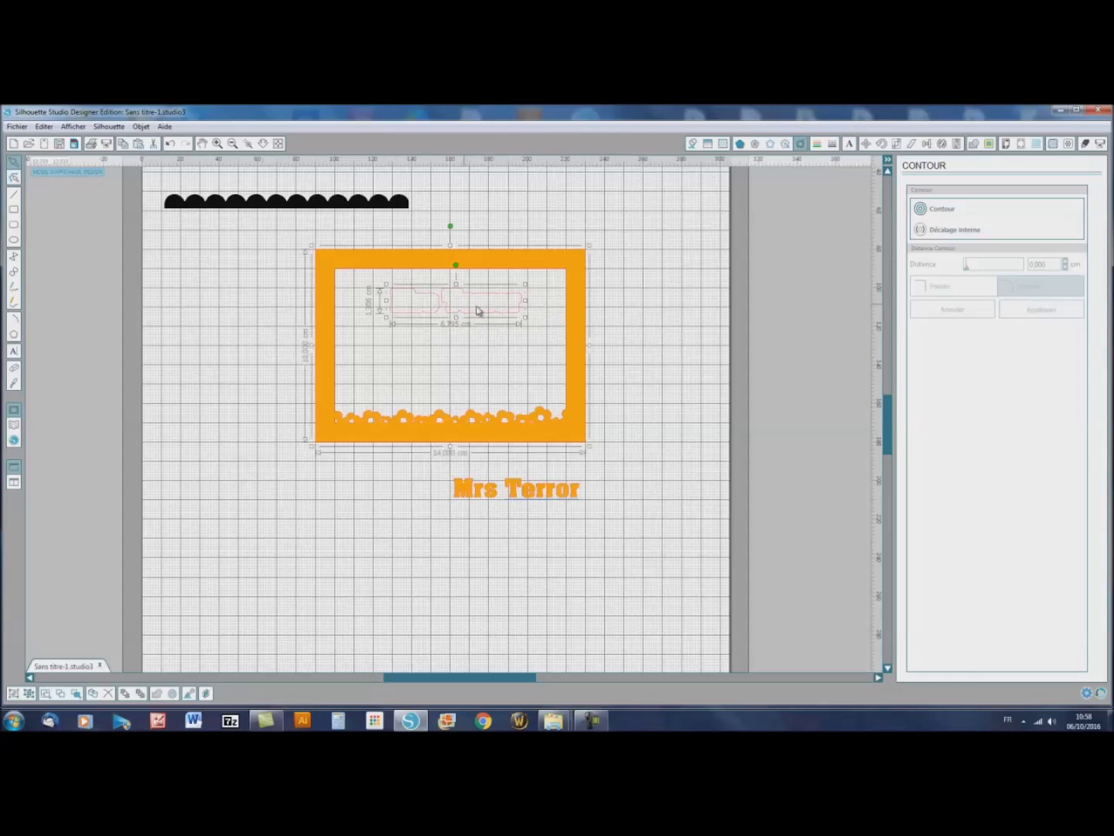
{"action": "left_click", "coordinate": [931, 144]}
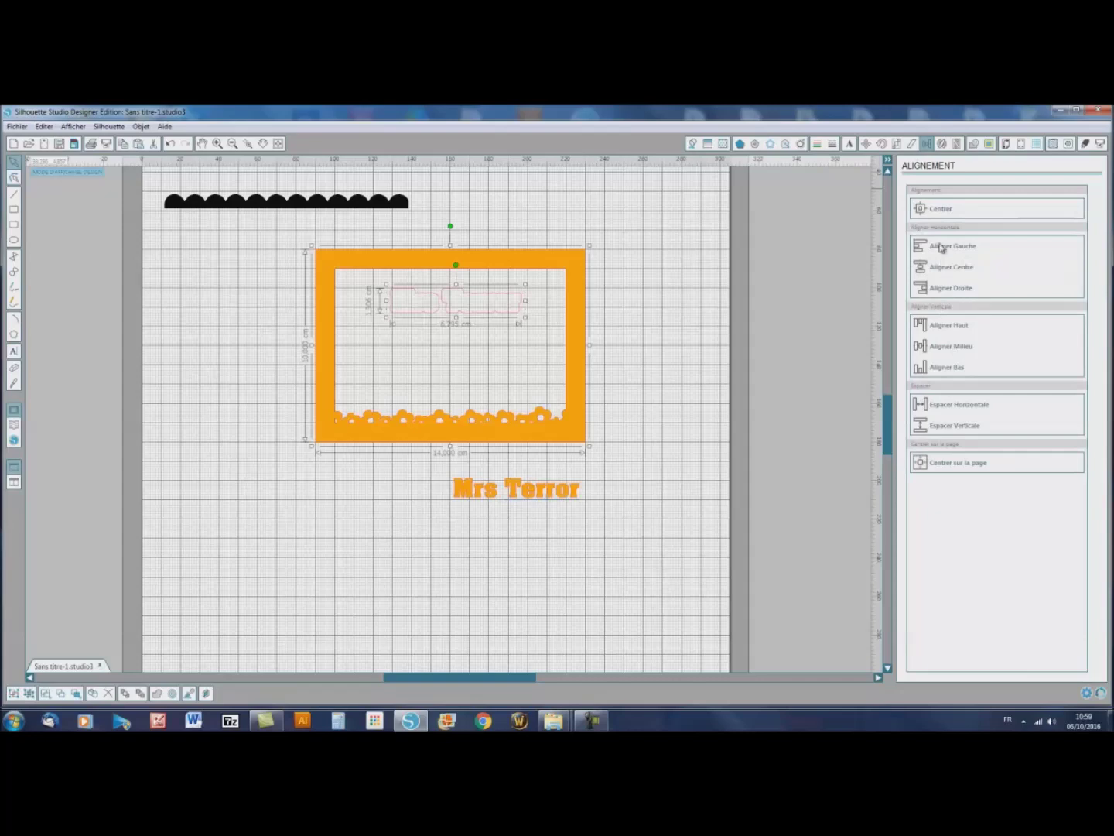
{"action": "left_click", "coordinate": [946, 288]}
{"action": "left_click", "coordinate": [961, 348]}
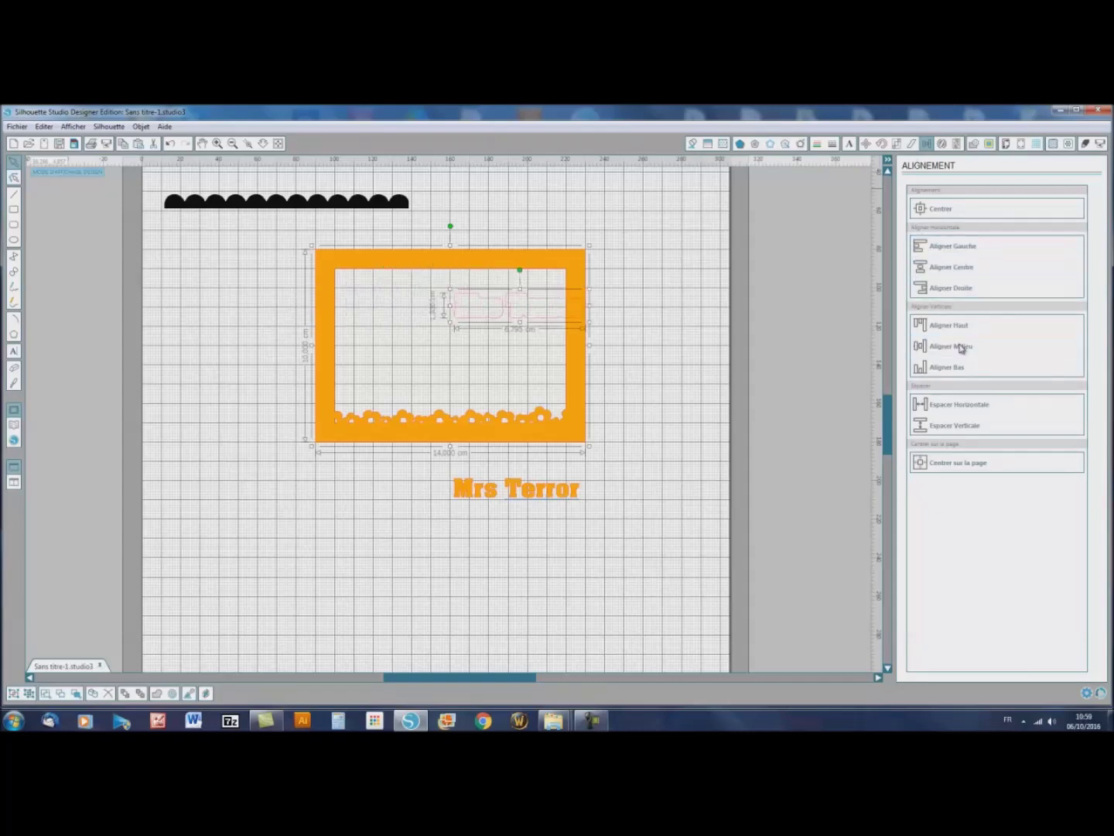
{"action": "left_click", "coordinate": [956, 273]}
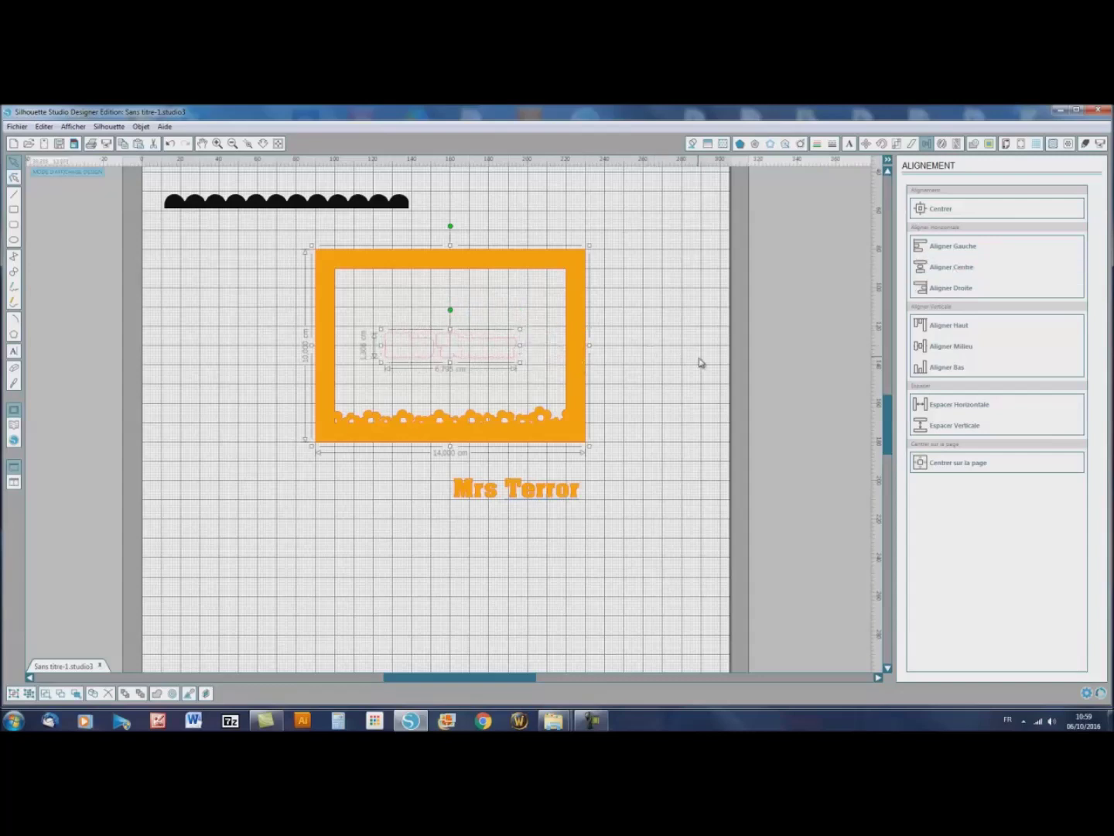
{"action": "left_click", "coordinate": [958, 328]}
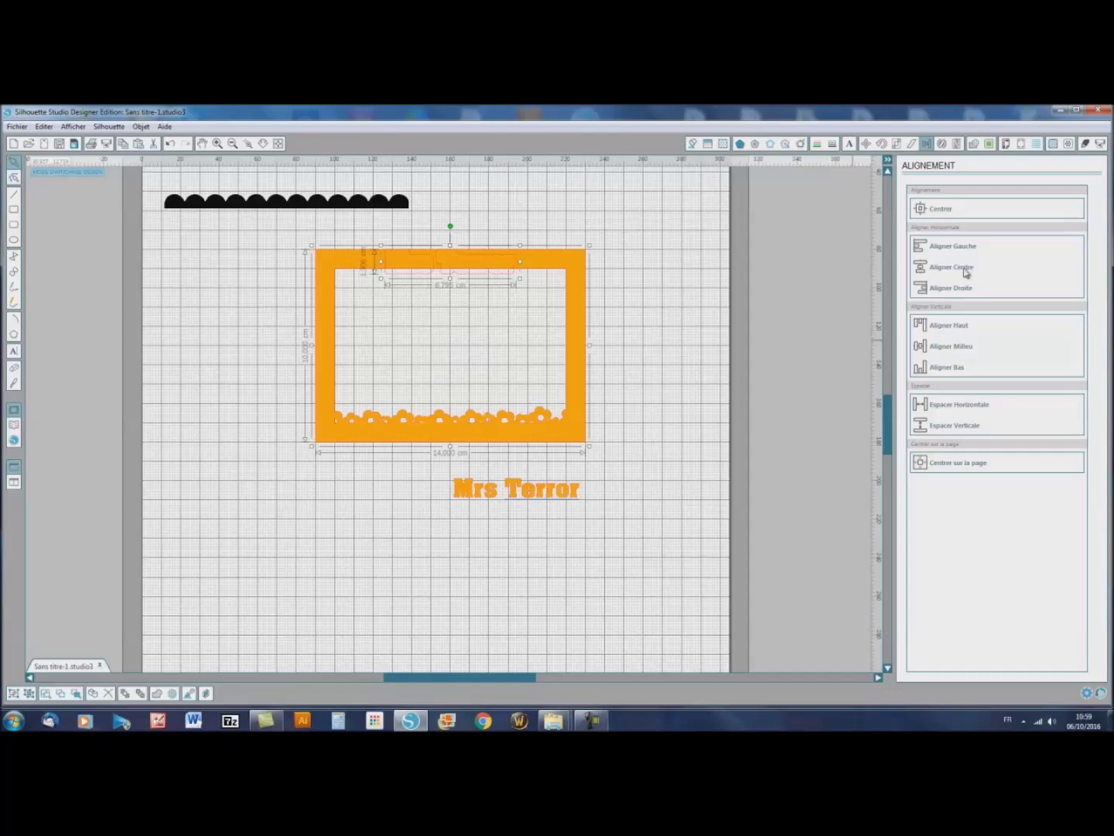
{"action": "left_click", "coordinate": [631, 300]}
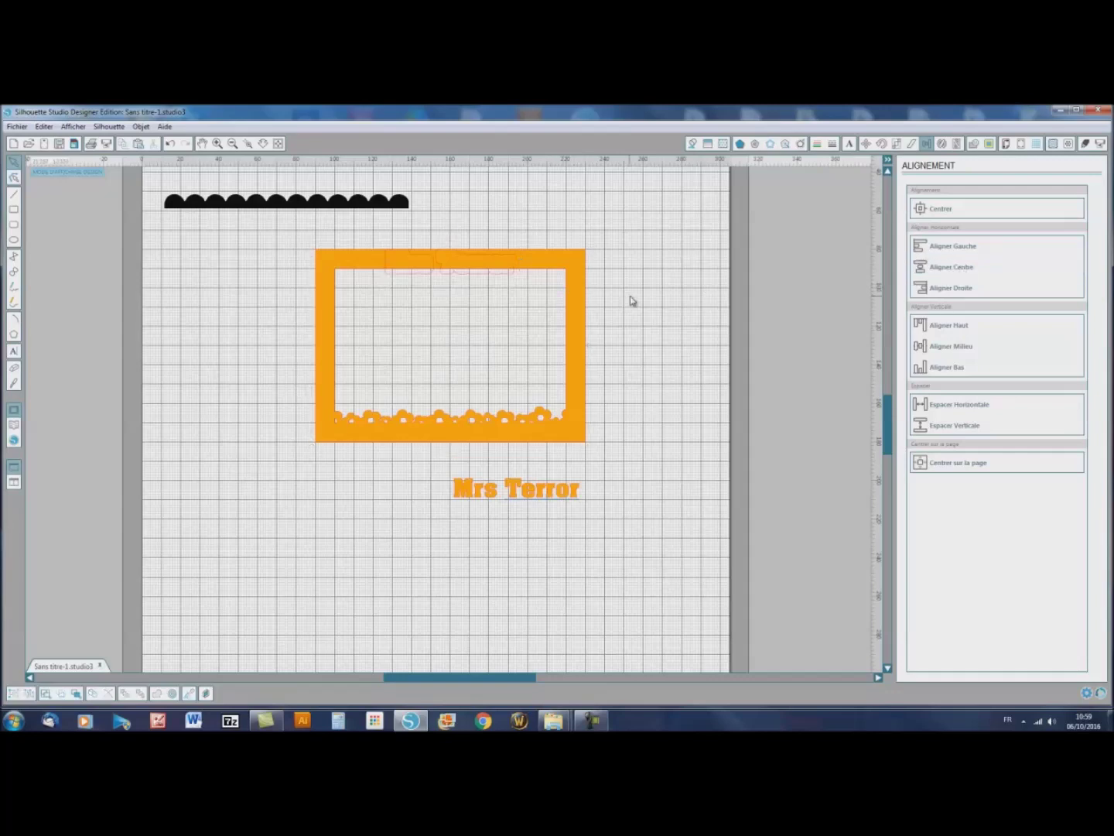
Nudge the contour group down until it only slightly overlaps the inner edge of the frame's upper bar.
{"action": "left_click", "coordinate": [483, 279]}
{"action": "key", "text": "Down"}
{"action": "key", "text": "Down"}
{"action": "key", "text": "Down"}
{"action": "key", "text": "Down"}
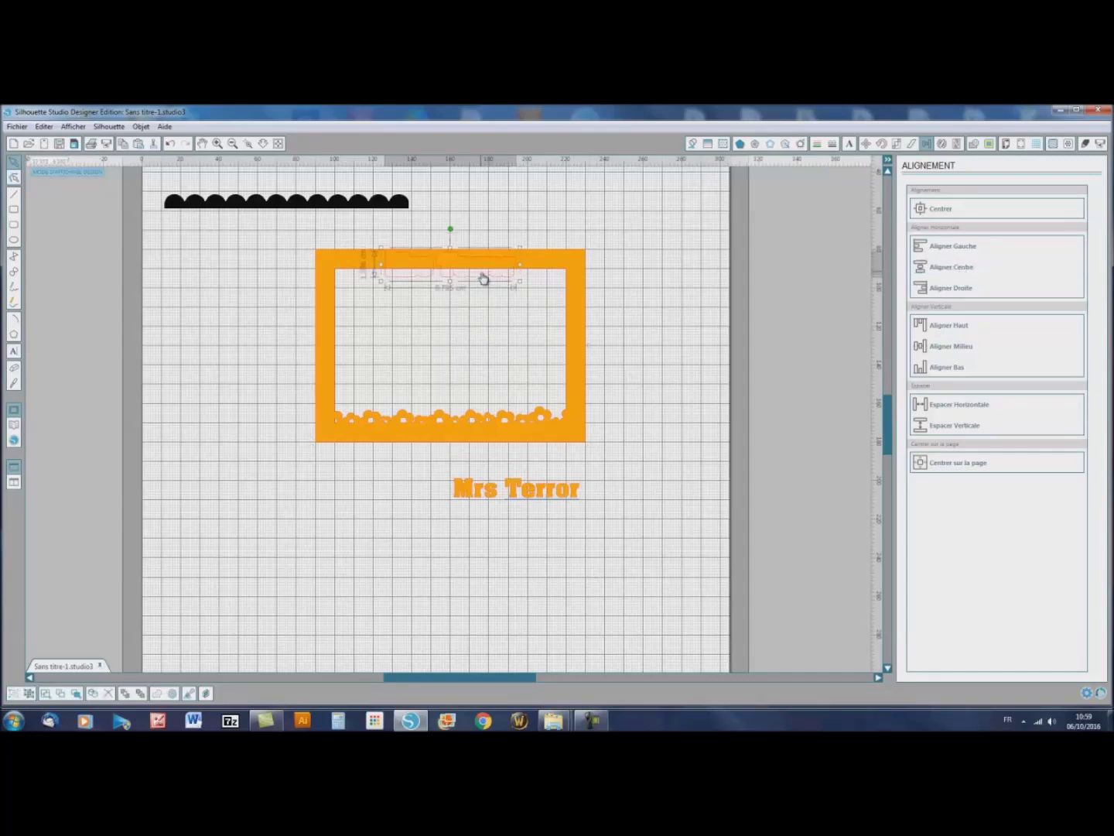
{"action": "key", "text": "Down"}
{"action": "key", "text": "Left"}
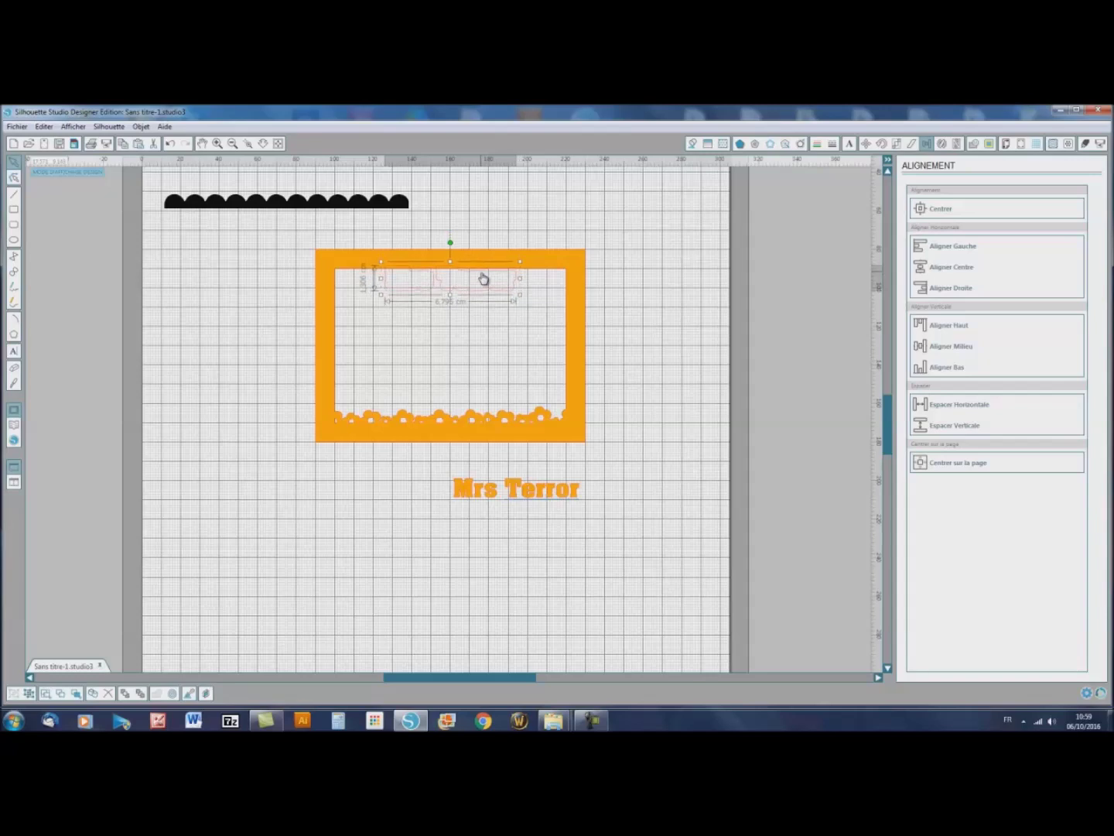
{"action": "key", "text": "Up"}
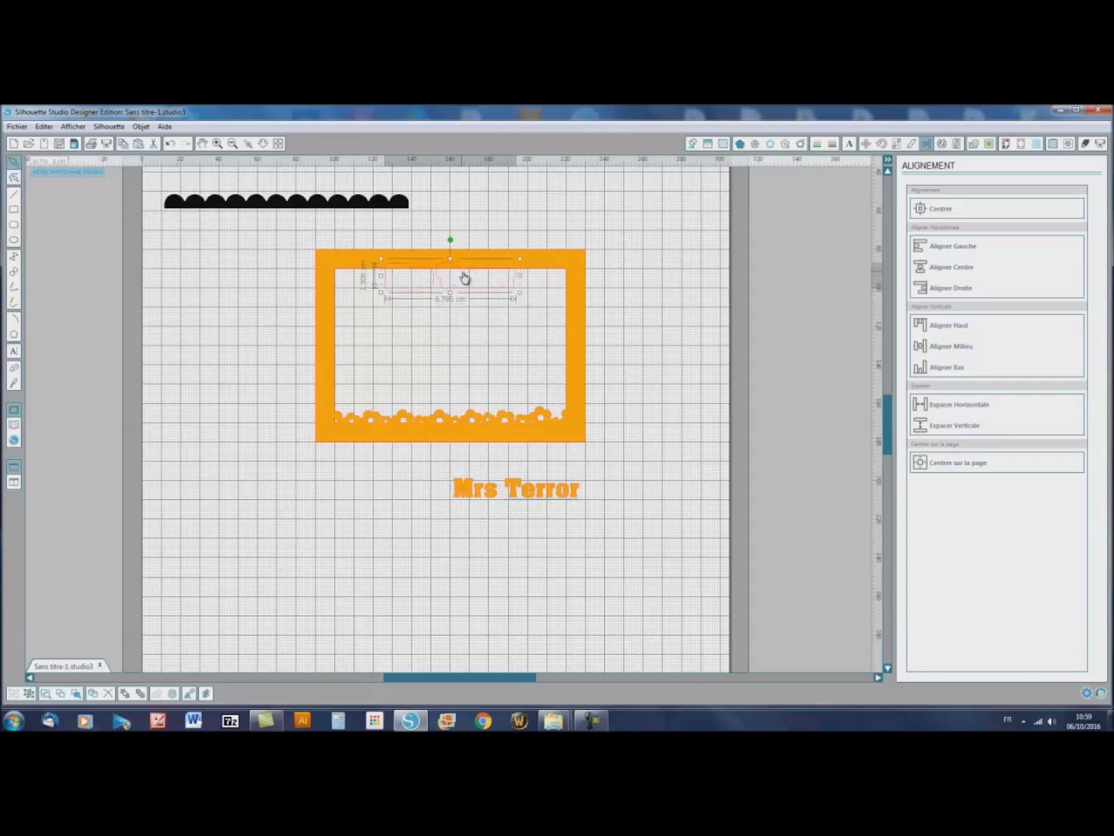
Rotate the frame 90° clockwise and move the contour group down inside it, just above its lower bar.
{"action": "left_click", "coordinate": [578, 274]}
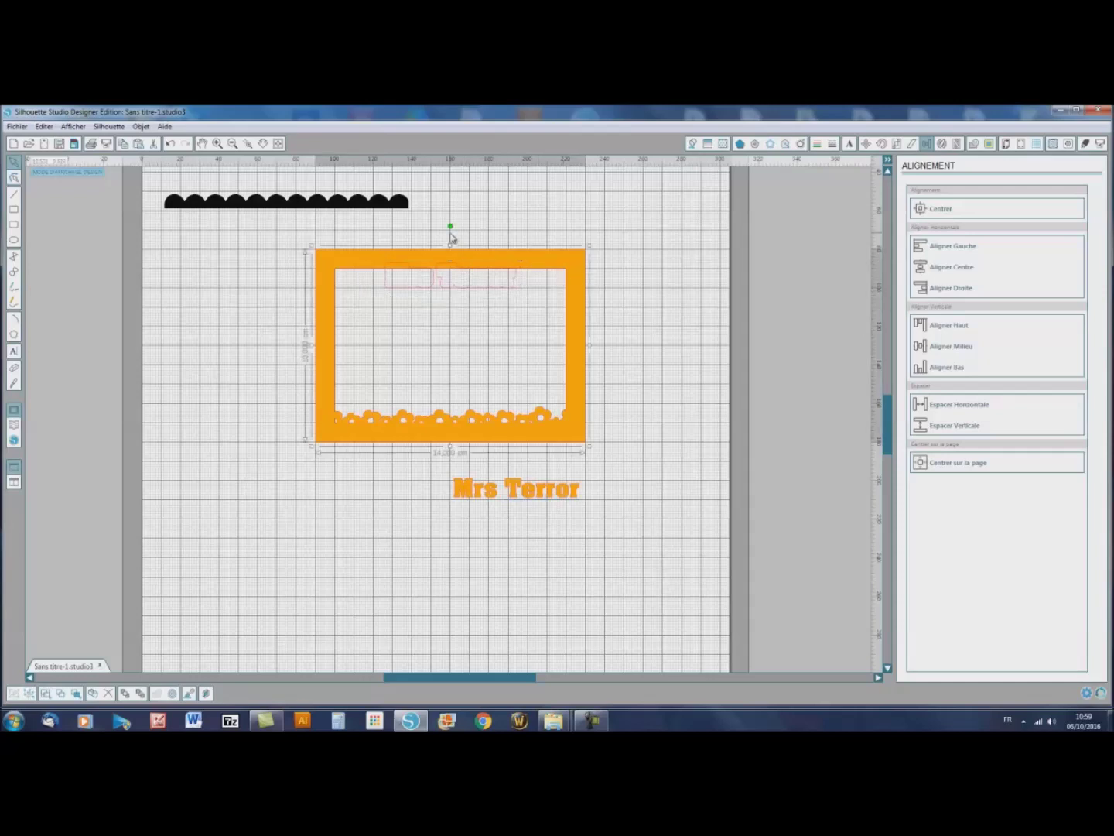
{"action": "left_click_drag", "start_coordinate": [451, 226], "coordinate": [541, 341]}
{"action": "left_click_drag", "start_coordinate": [487, 290], "coordinate": [490, 450]}
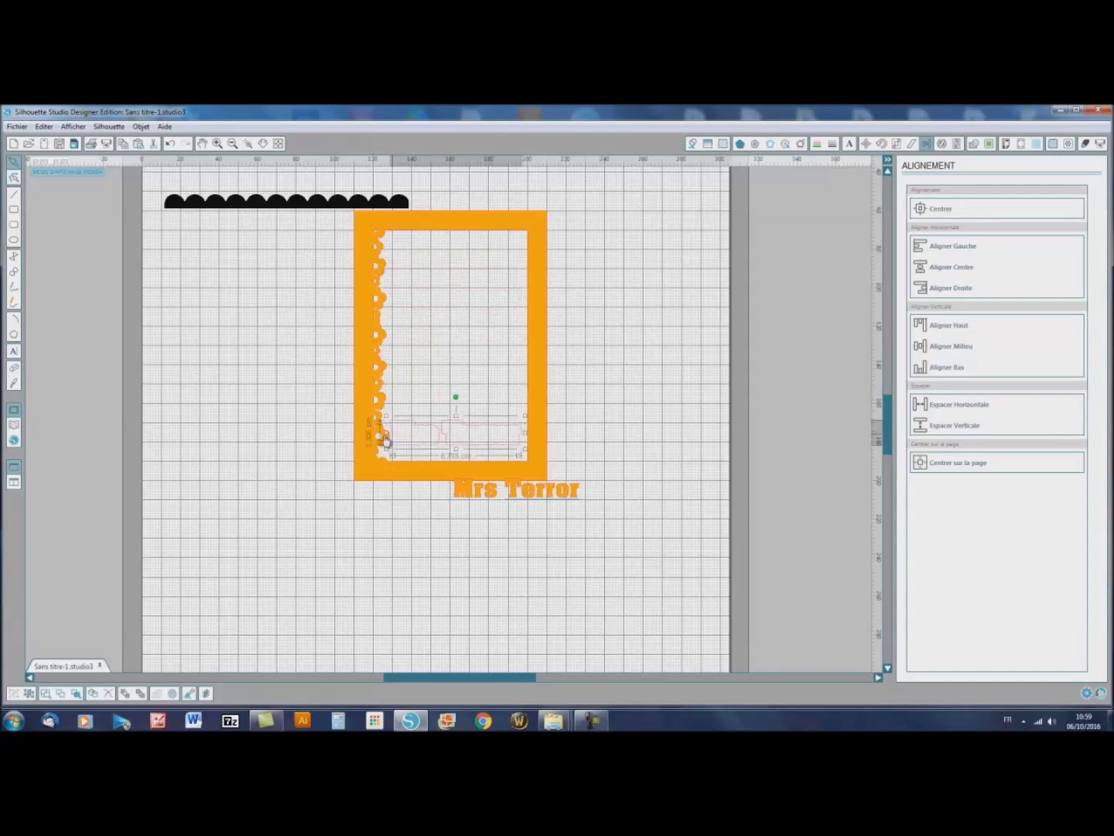
Widen the rotated frame to about 13.14 cm and move the "Mrs Terror" text clear below it.
{"action": "left_click", "coordinate": [542, 391]}
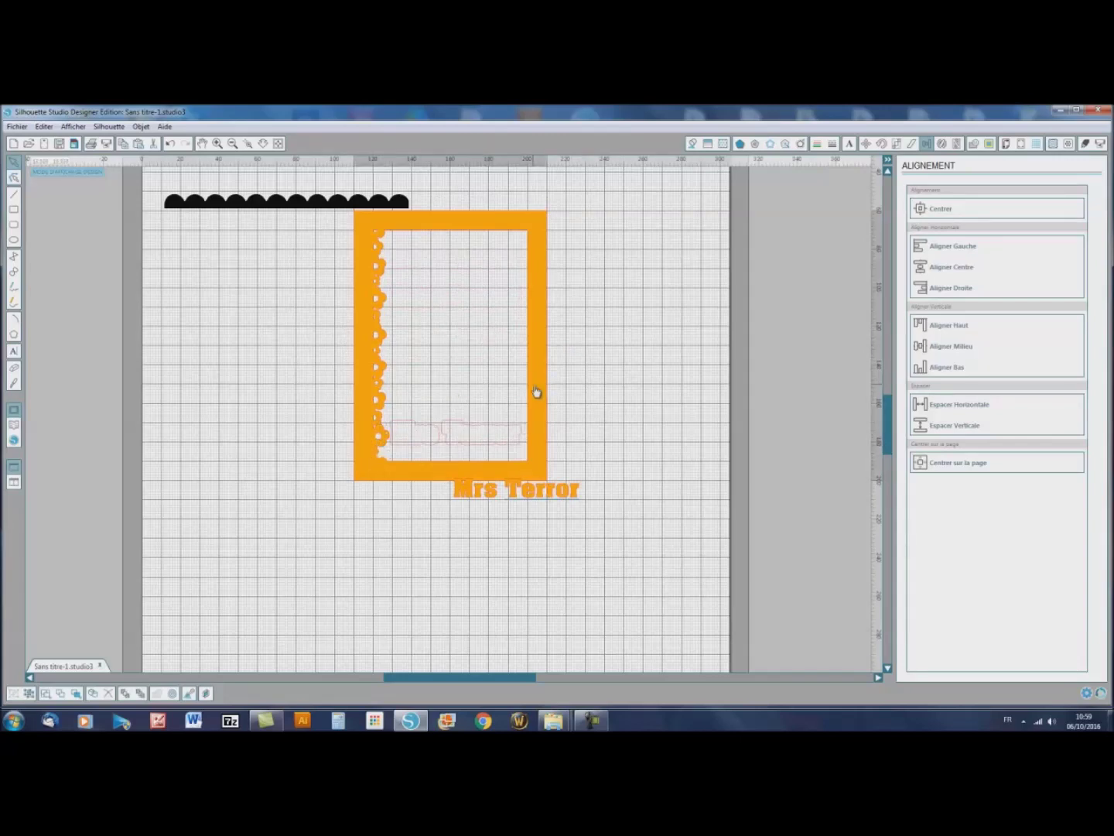
{"action": "left_click_drag", "start_coordinate": [555, 344], "coordinate": [616, 345]}
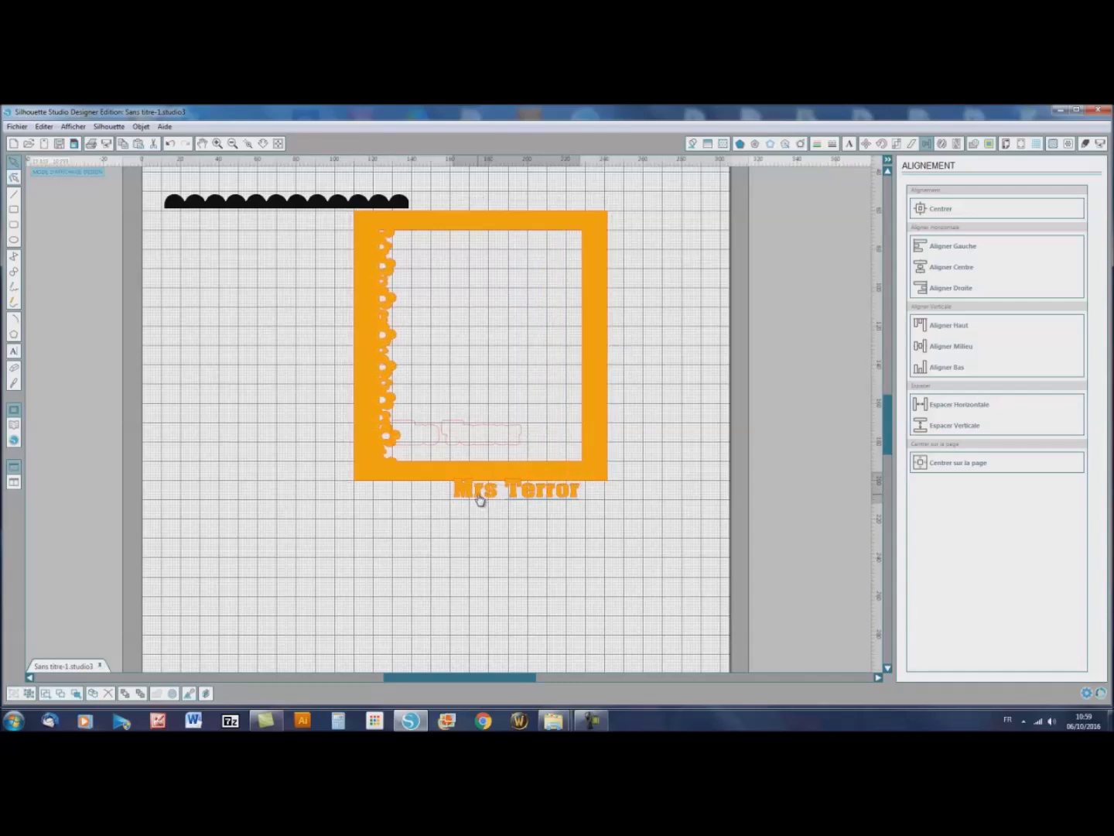
{"action": "left_click_drag", "start_coordinate": [486, 497], "coordinate": [397, 528]}
Shift the contour group off the flower border and centre it horizontally and vertically on the frame.
{"action": "left_click", "coordinate": [479, 450]}
{"action": "left_click", "coordinate": [503, 459]}
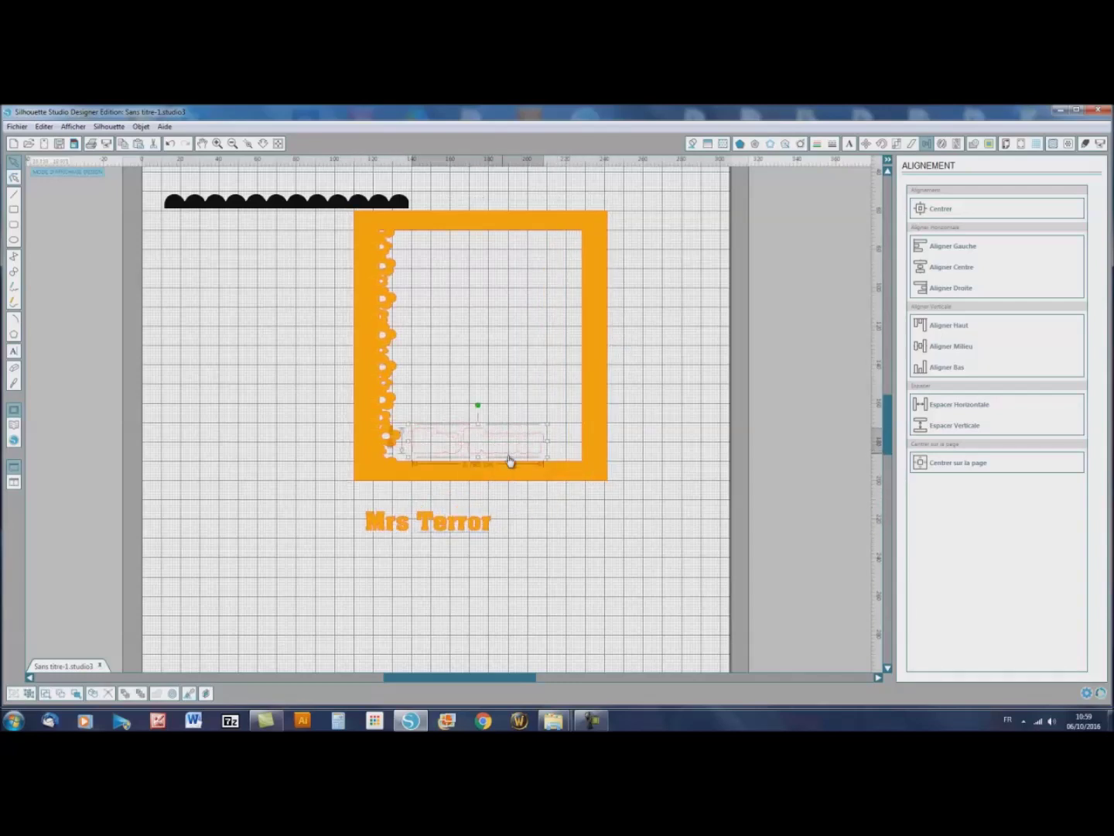
{"action": "left_click", "coordinate": [563, 476], "text": "shift"}
{"action": "left_click", "coordinate": [952, 346]}
{"action": "left_click", "coordinate": [951, 267]}
{"action": "left_click", "coordinate": [648, 490]}
Nudge the centred contour group down until it overlaps the frame's lower bar, and weld it to the frame.
{"action": "left_click", "coordinate": [529, 365]}
{"action": "key", "text": "Down"}
{"action": "key", "text": "Down"}
{"action": "key", "text": "Down"}
{"action": "key", "text": "Down"}
{"action": "key", "text": "Down"}
{"action": "key", "text": "Down"}
{"action": "key", "text": "Down"}
{"action": "key", "text": "Down"}
{"action": "key", "text": "Down"}
{"action": "key", "text": "Down"}
{"action": "key", "text": "Down"}
{"action": "key", "text": "Down"}
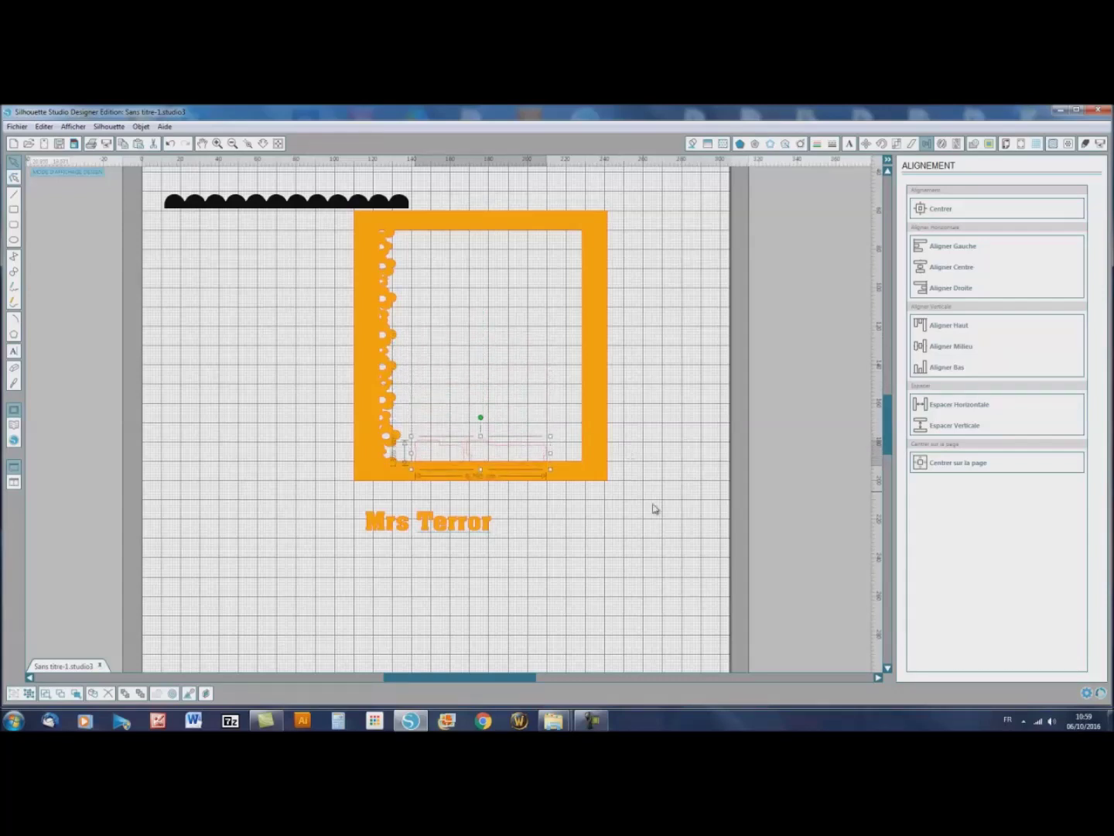
{"action": "left_click", "coordinate": [605, 474], "text": "shift"}
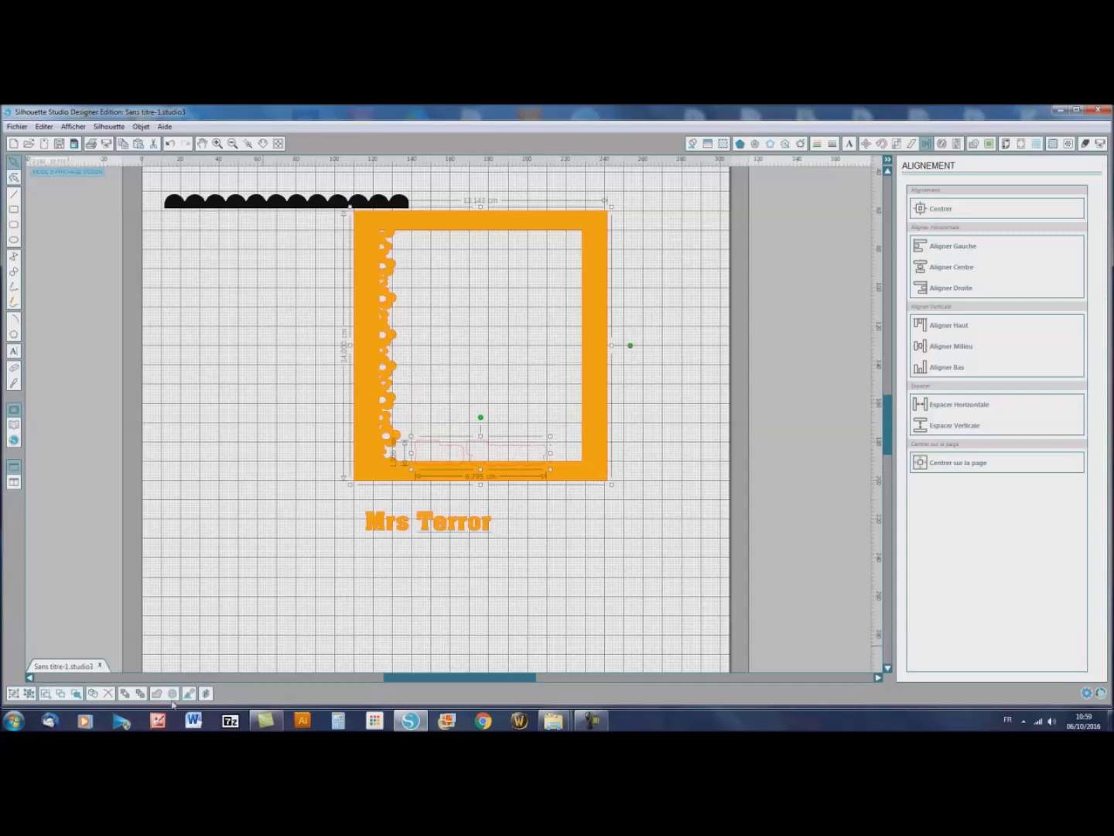
{"action": "left_click", "coordinate": [159, 694]}
Fill the "Mrs Terror" text with black and place it over the welded contour on the frame's lower bar.
{"action": "left_click", "coordinate": [463, 526]}
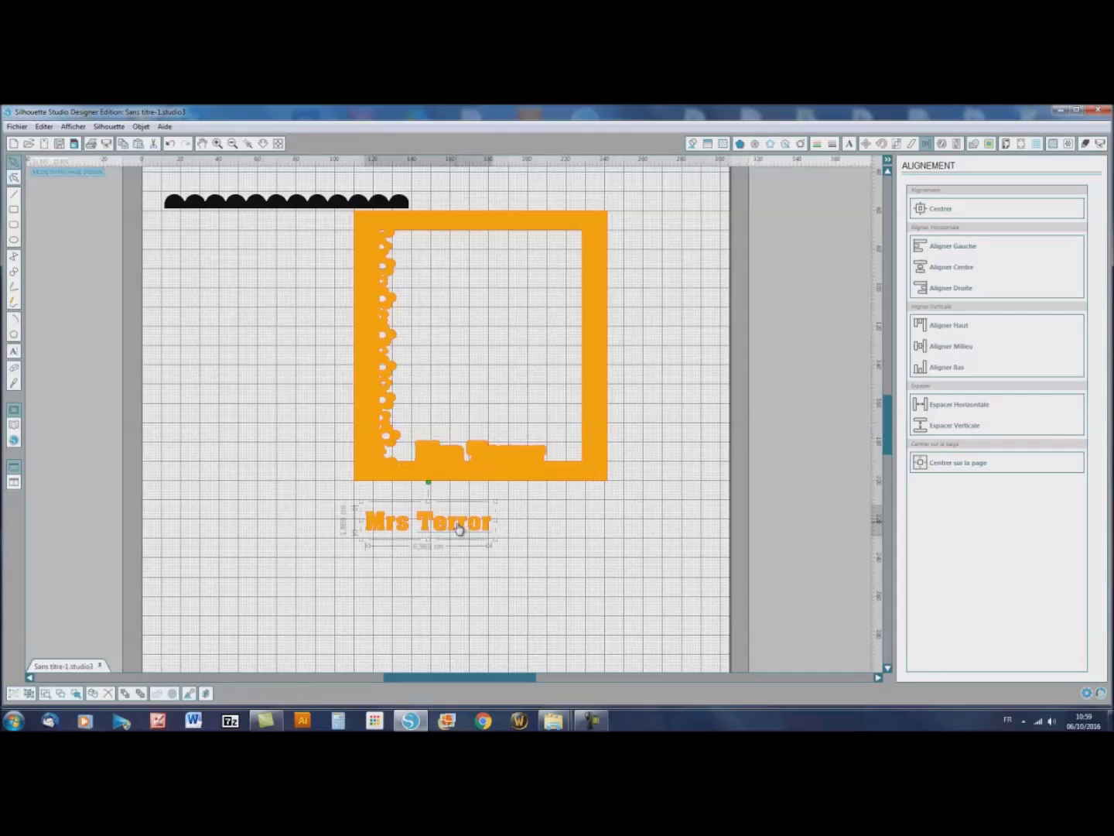
{"action": "left_click", "coordinate": [693, 143]}
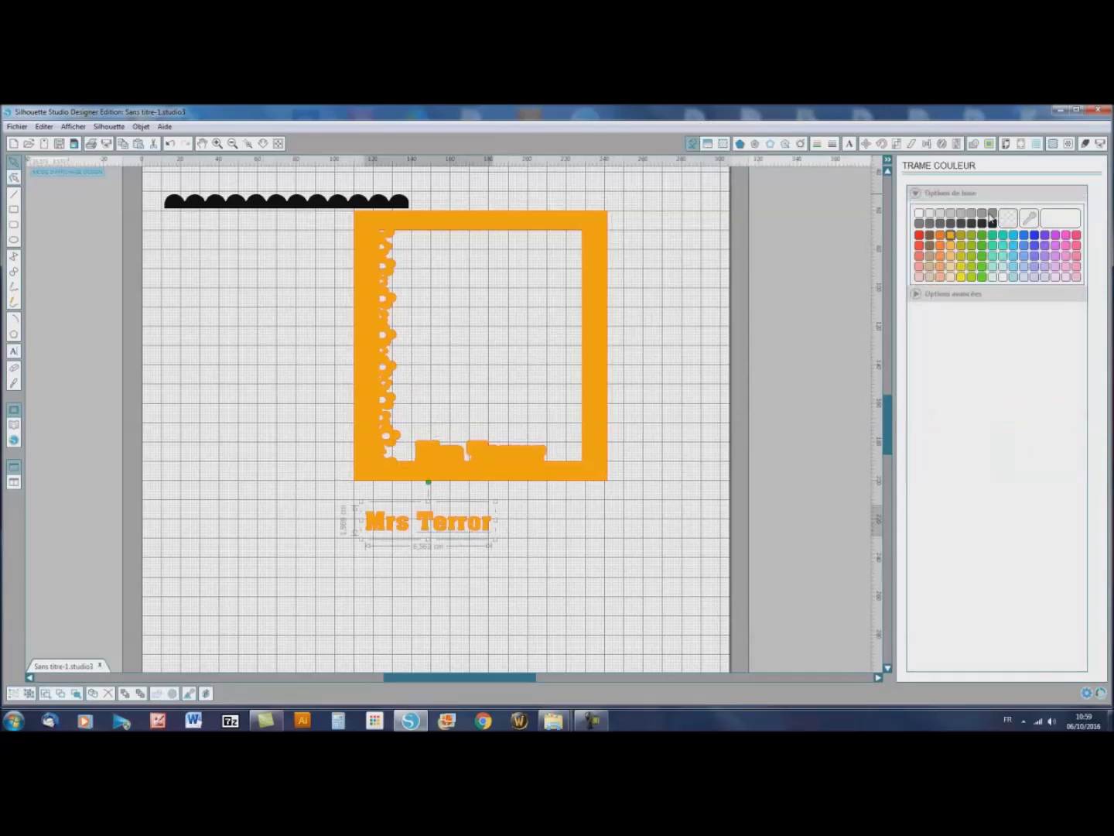
{"action": "left_click", "coordinate": [992, 224]}
{"action": "left_click_drag", "start_coordinate": [467, 523], "coordinate": [514, 459]}
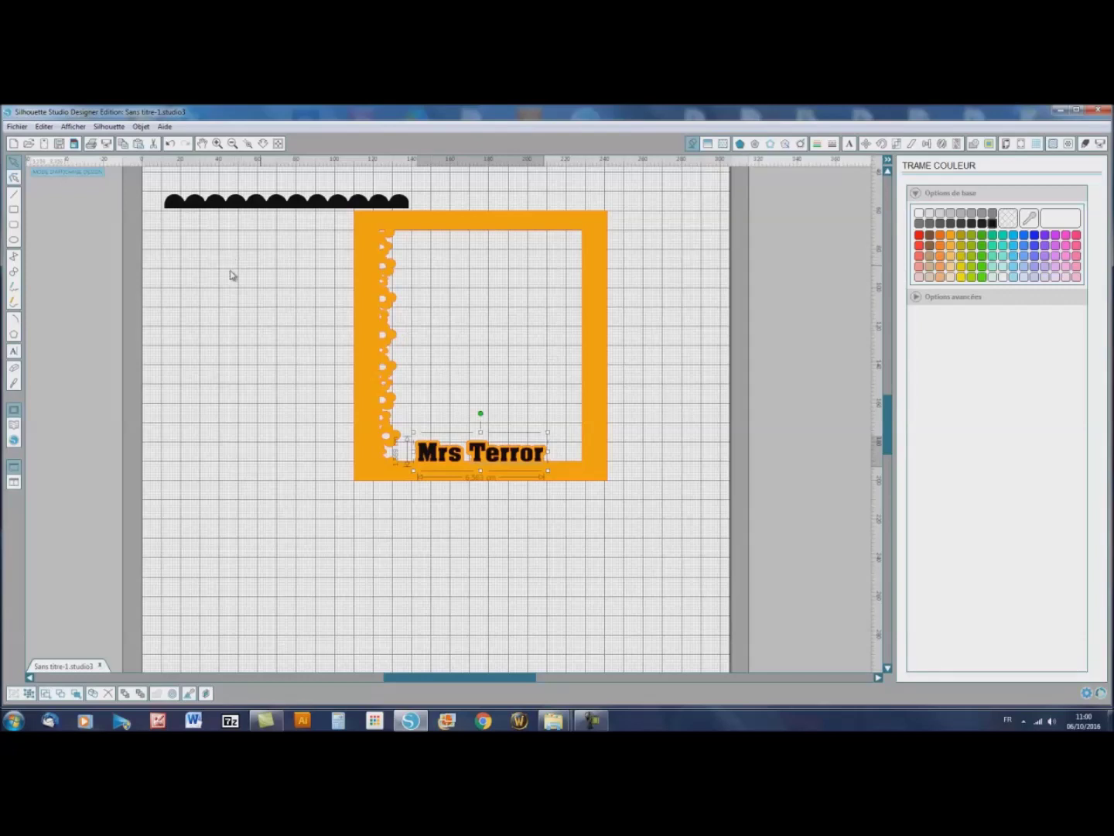
Draw an upright ellipse about 5.7 cm wide and move it inside the frame, above the text.
{"action": "left_click", "coordinate": [14, 240]}
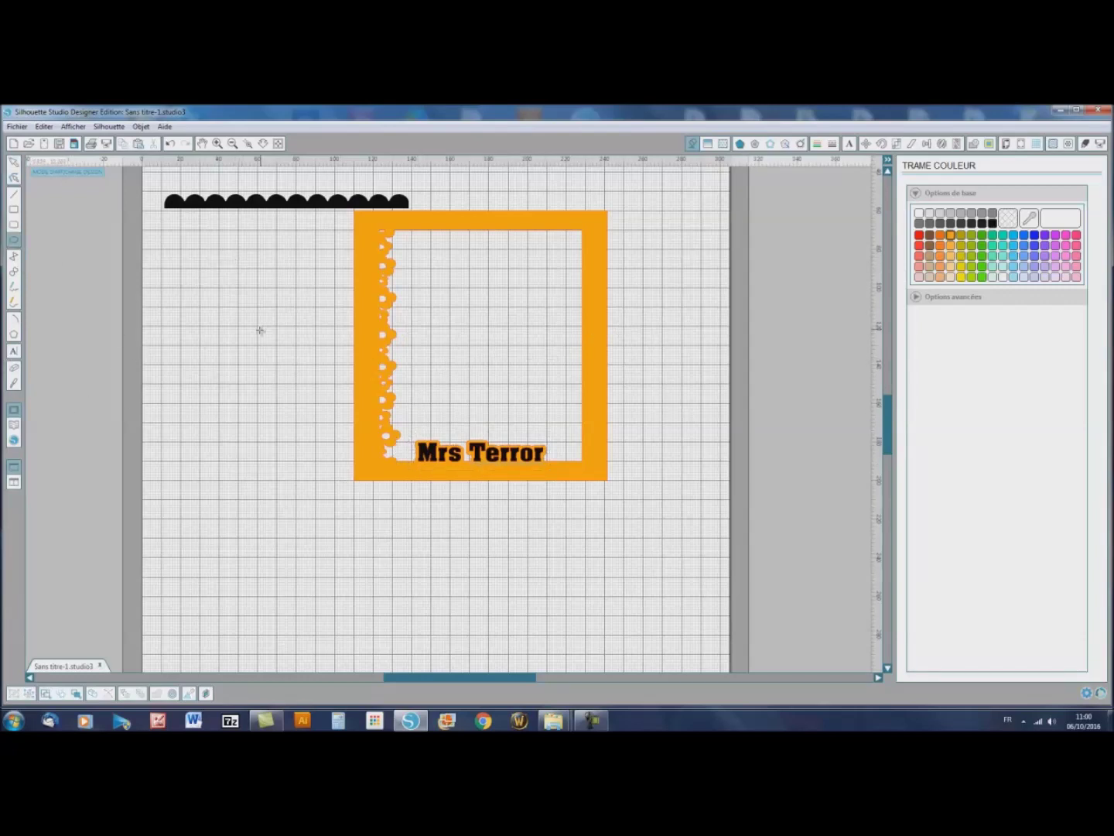
{"action": "mouse_move", "coordinate": [219, 331]}
{"action": "left_mouse_down"}
{"action": "mouse_move", "coordinate": [332, 443]}
{"action": "mouse_move", "coordinate": [262, 521]}
{"action": "mouse_move", "coordinate": [328, 534]}
{"action": "left_mouse_up"}
{"action": "mouse_move", "coordinate": [276, 473]}
{"action": "left_mouse_down"}
{"action": "mouse_move", "coordinate": [486, 373]}
{"action": "mouse_move", "coordinate": [502, 380]}
{"action": "left_mouse_up"}
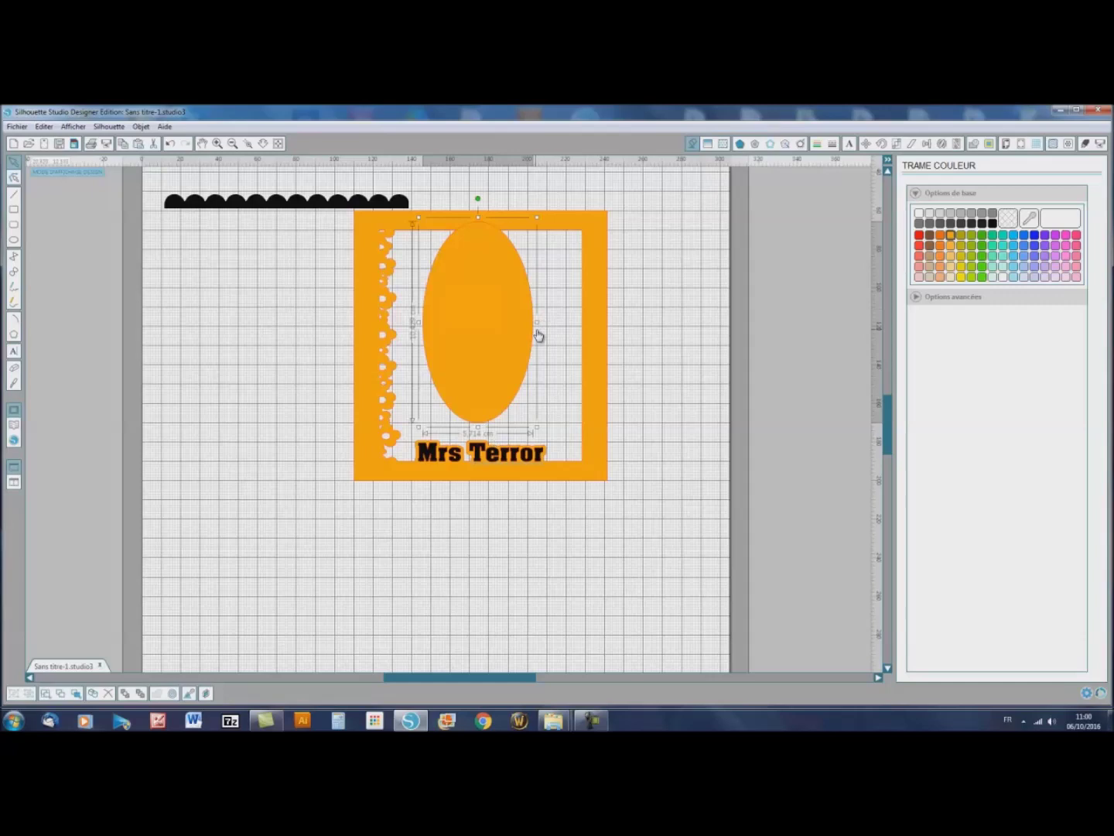
Stretch the ellipse to about 6.9 cm wide and 13 cm tall, overlapping the upper and lower bars, and weld it to the frame.
{"action": "left_click_drag", "start_coordinate": [537, 323], "coordinate": [560, 324]}
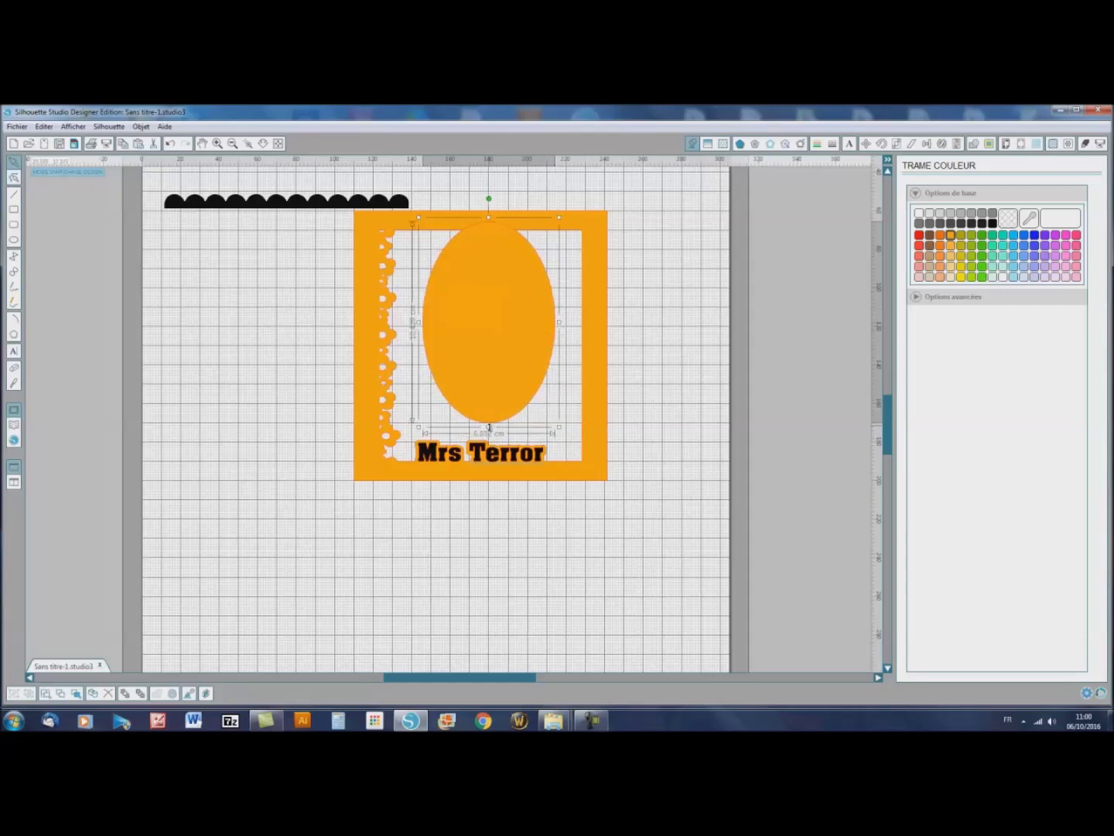
{"action": "left_click_drag", "start_coordinate": [488, 428], "coordinate": [488, 477]}
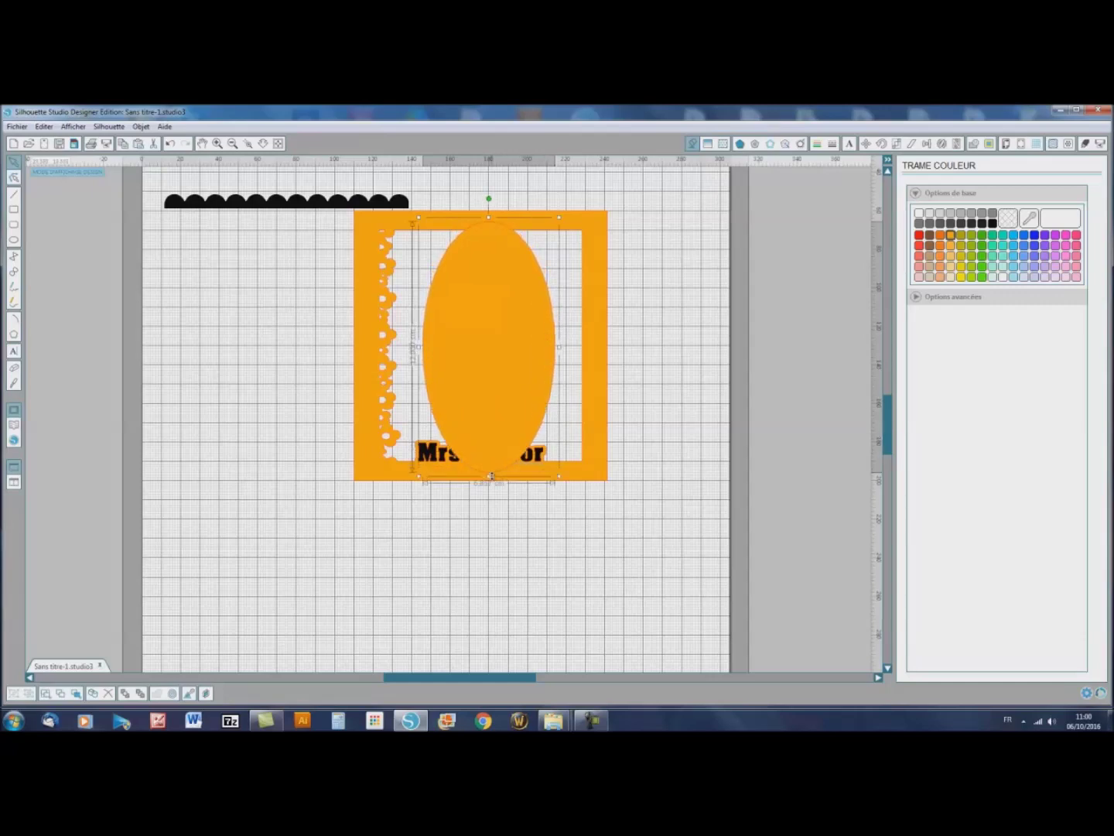
{"action": "left_click", "coordinate": [573, 366], "text": "shift"}
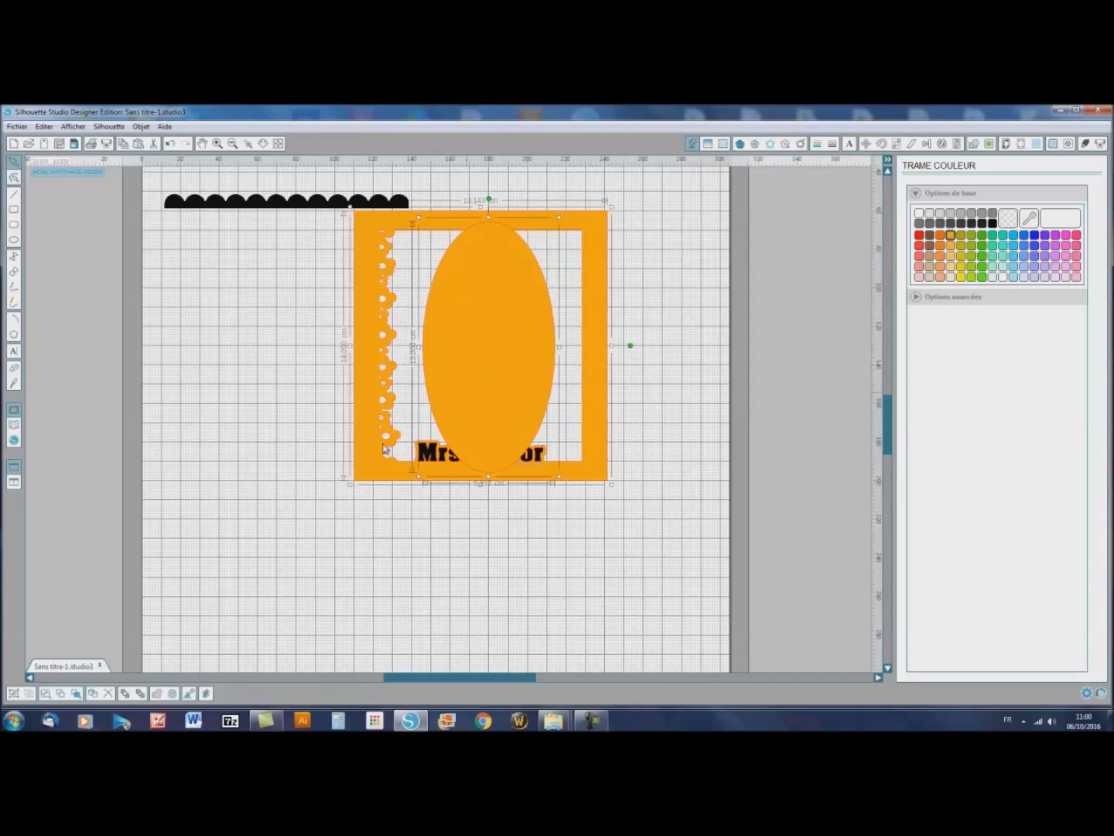
{"action": "left_click", "coordinate": [158, 695]}
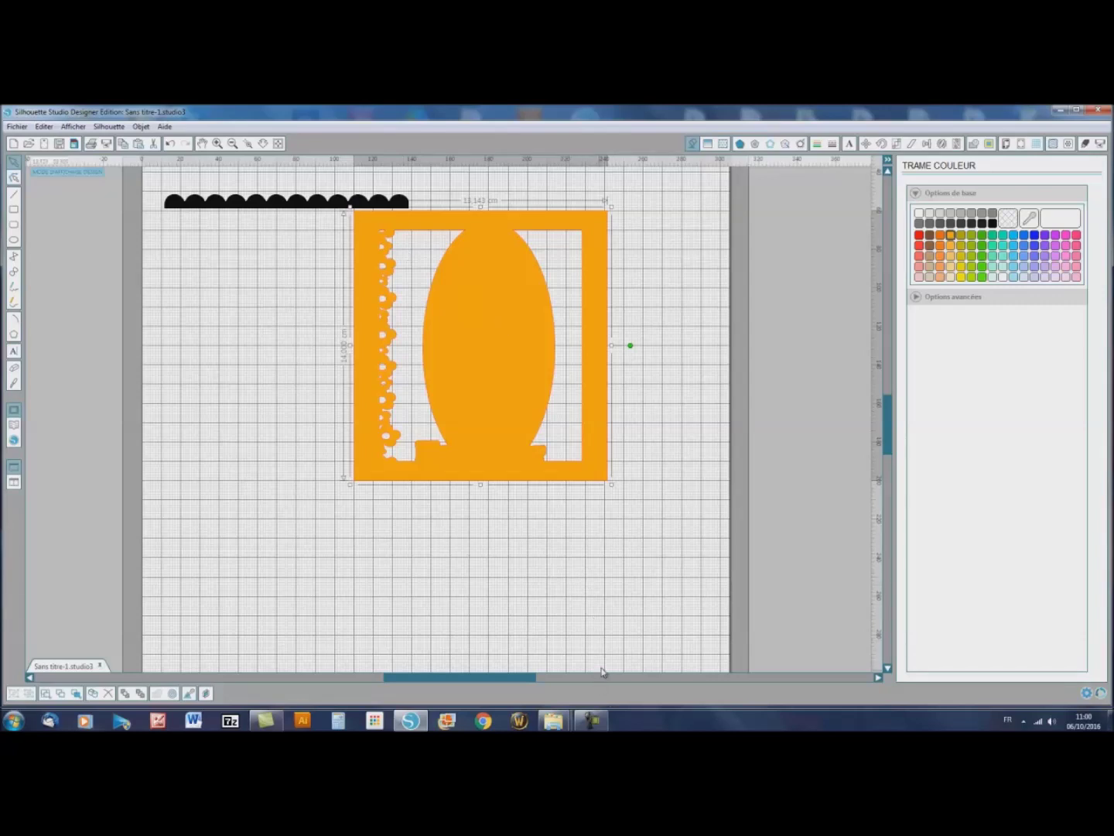
{"action": "mouse_move", "coordinate": [598, 720]}
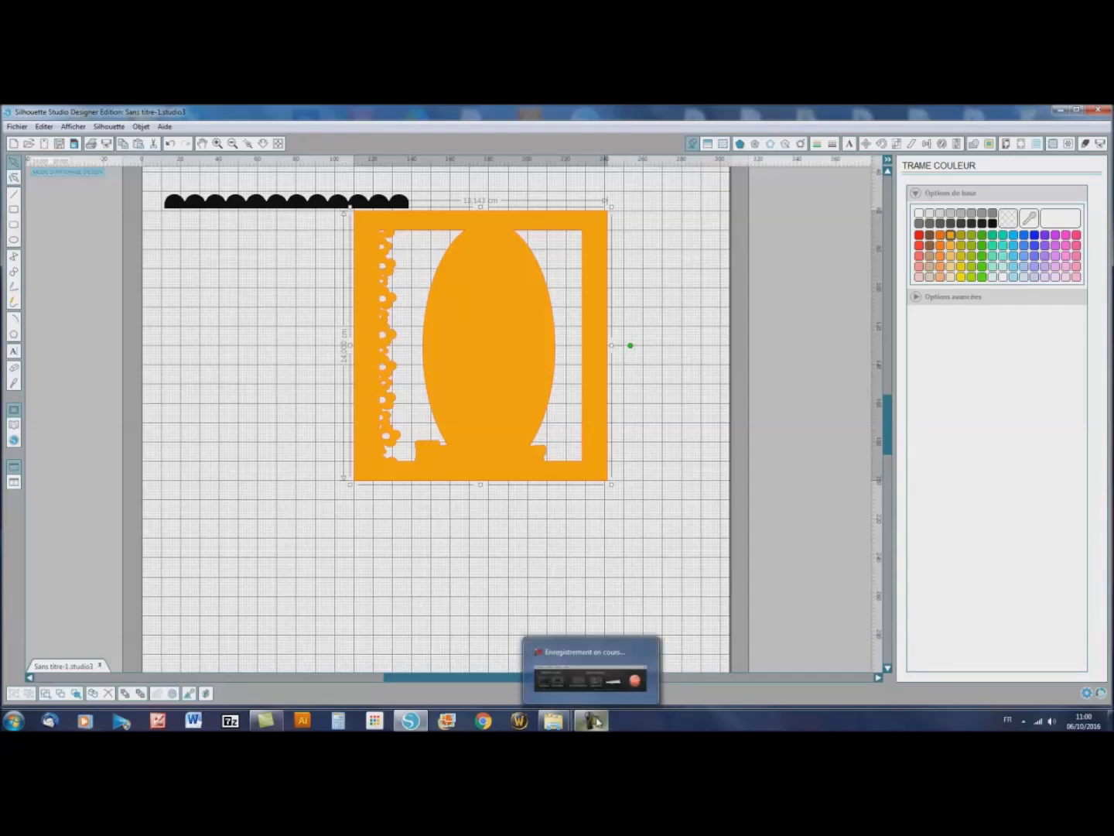
{"action": "left_click", "coordinate": [603, 720]}
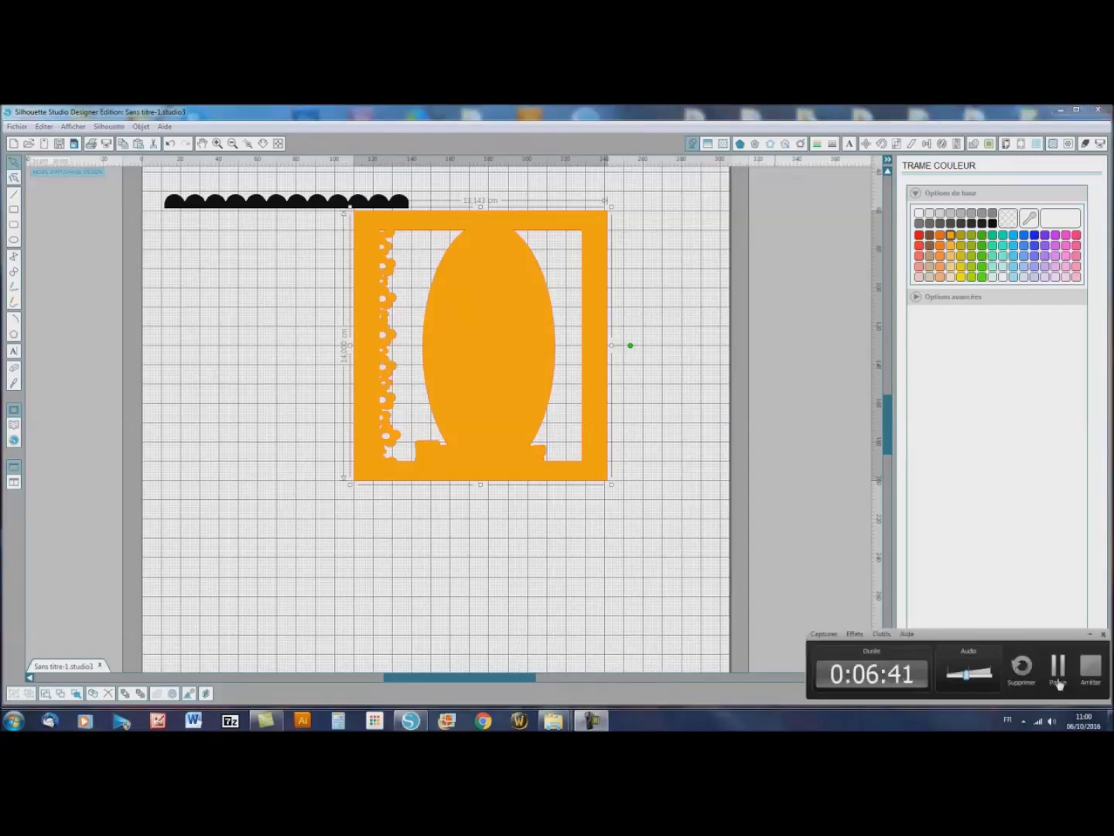